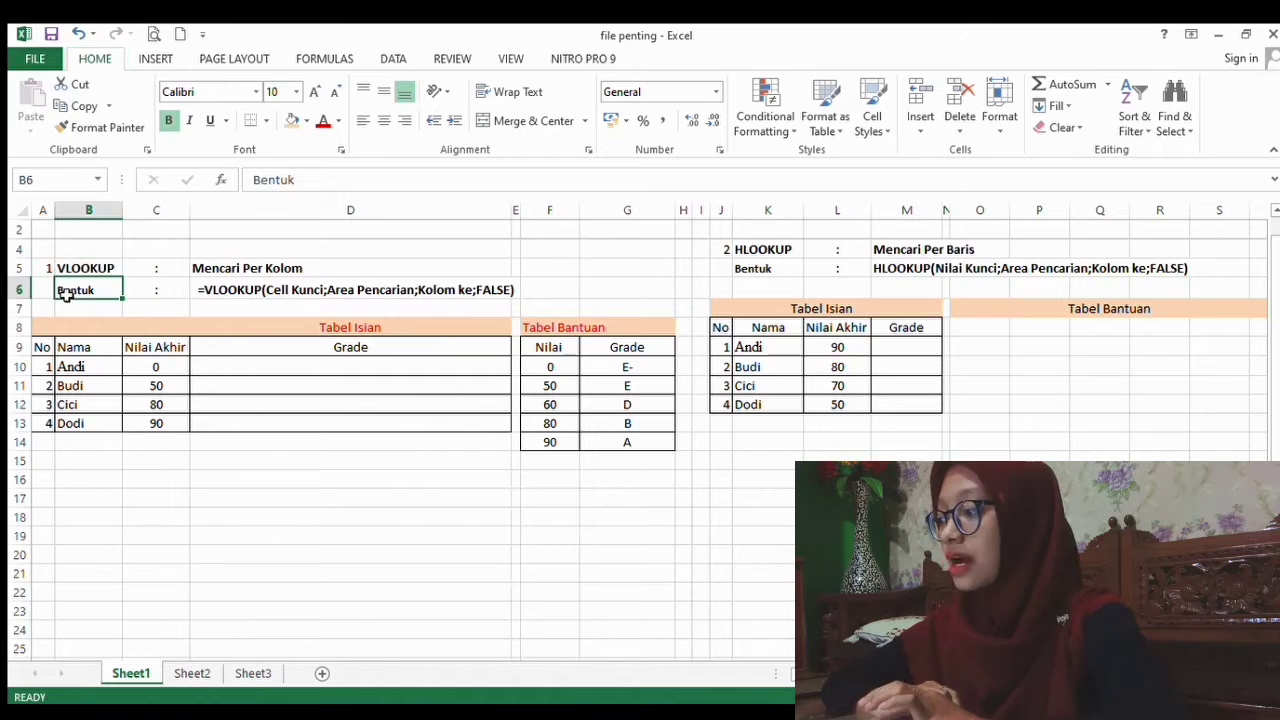
- Examine the VLOOKUP syntax, the empty Grade column of Tabel Isian, and the Nilai and Grade columns of the adjacent Tabel Bantuan
click(216, 304)
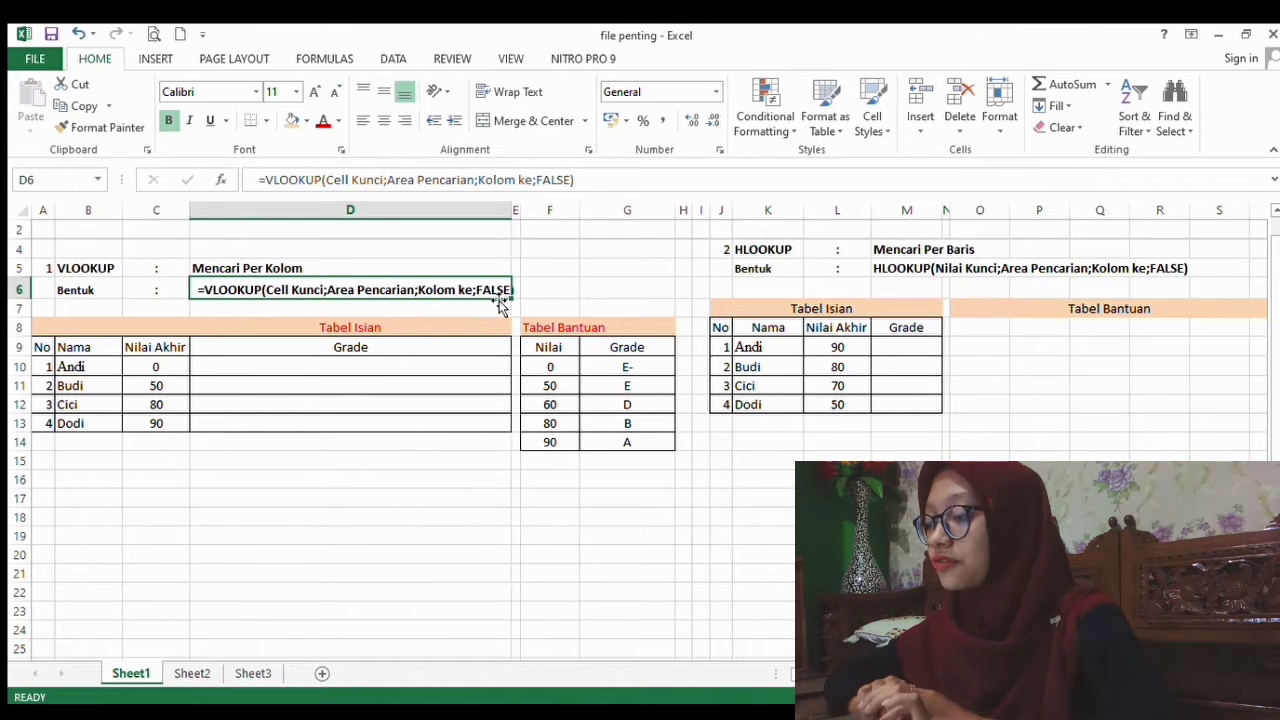
click(265, 497)
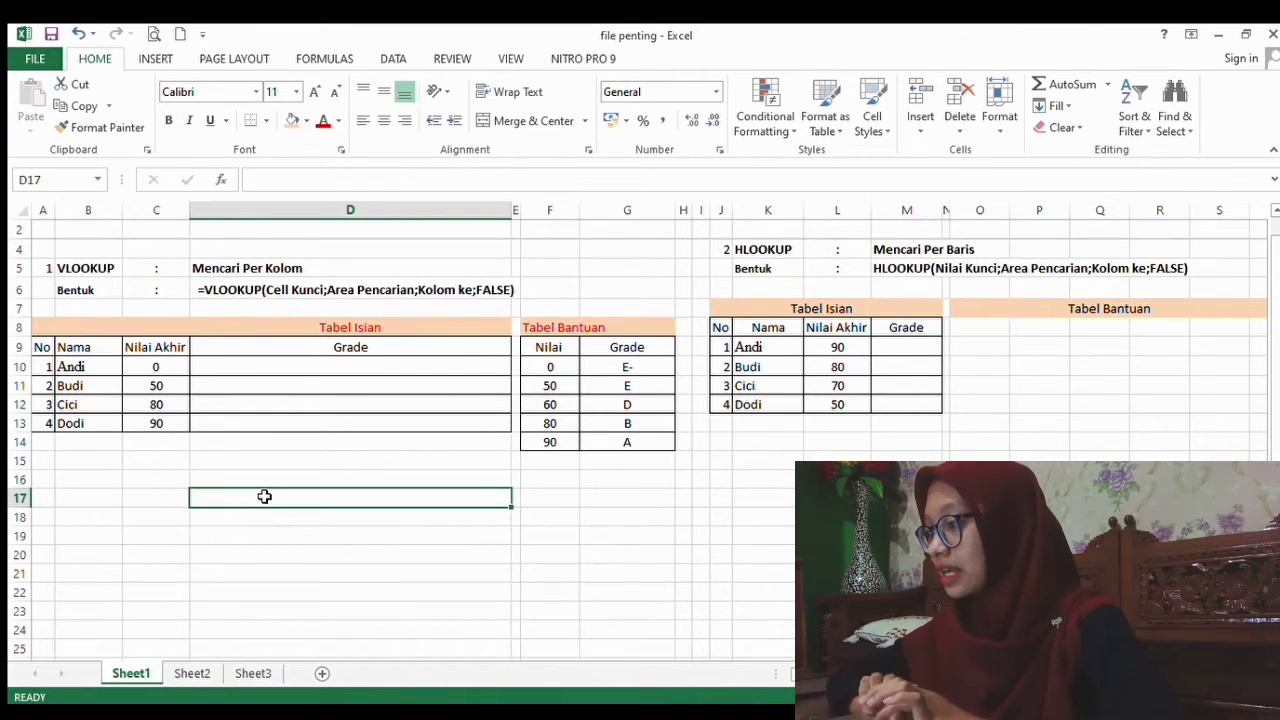
click(181, 331)
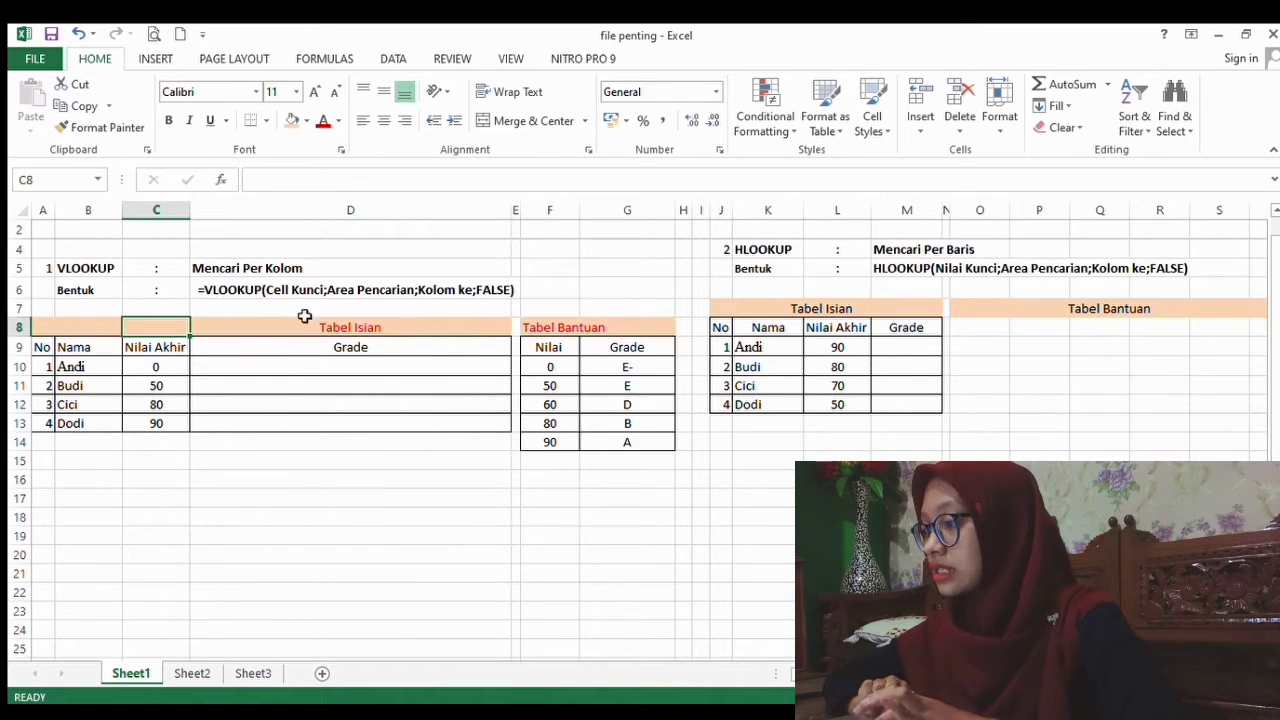
click(289, 367)
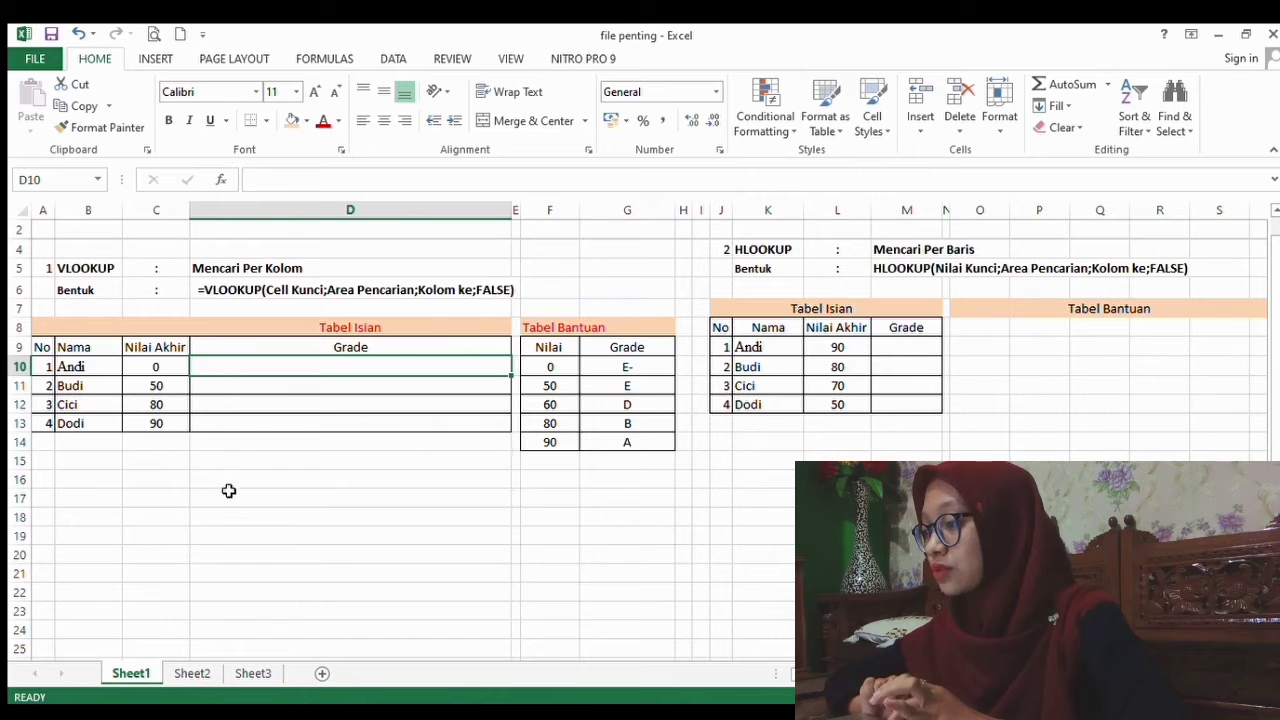
click(550, 347)
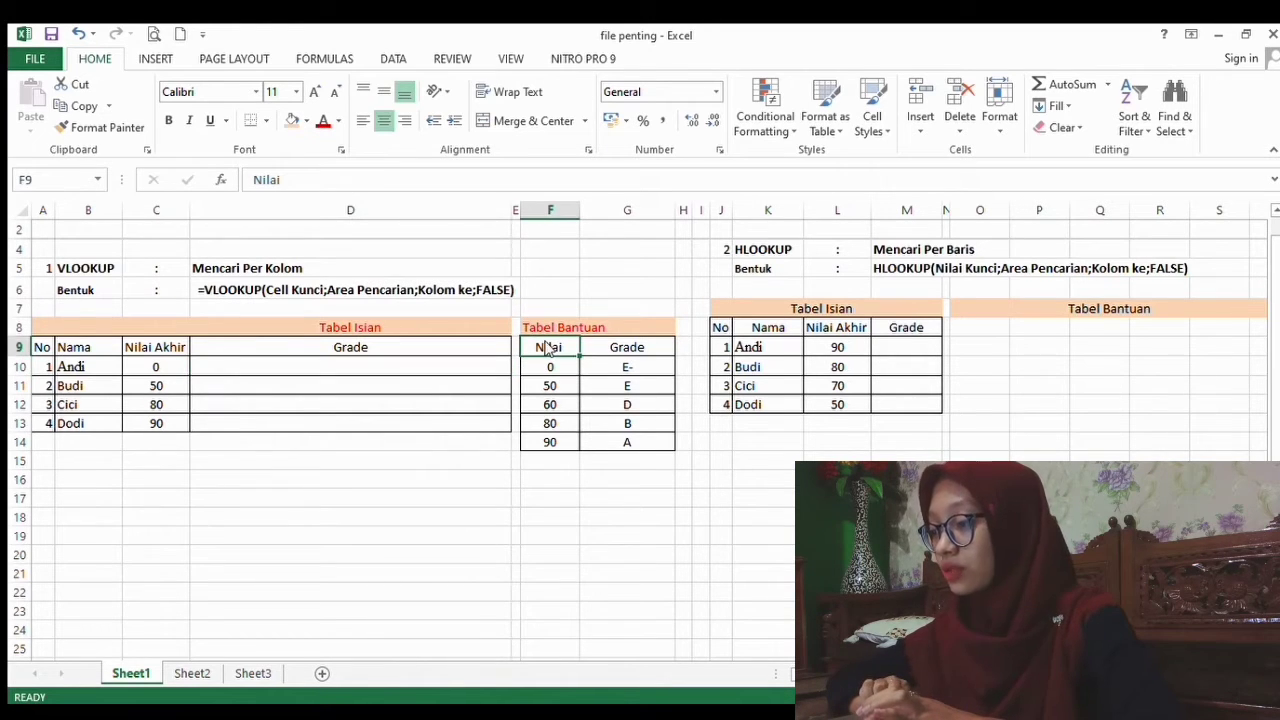
drag(542, 347, 615, 444)
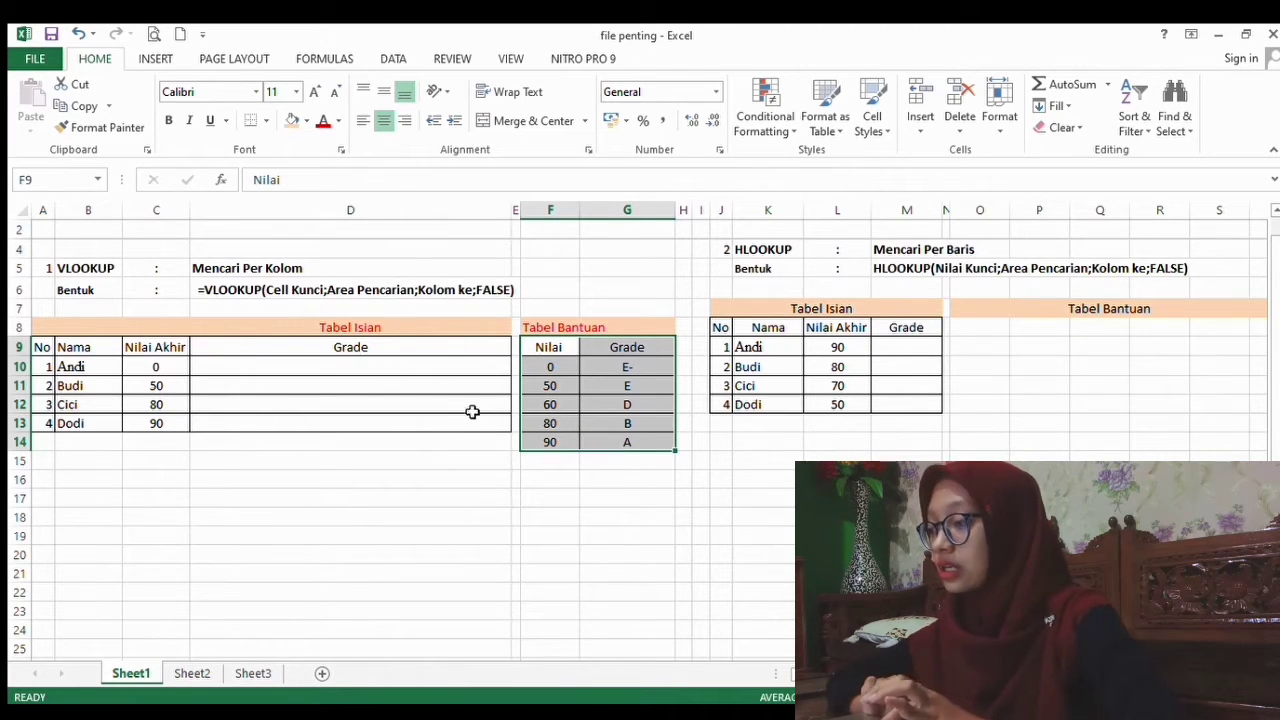
click(413, 368)
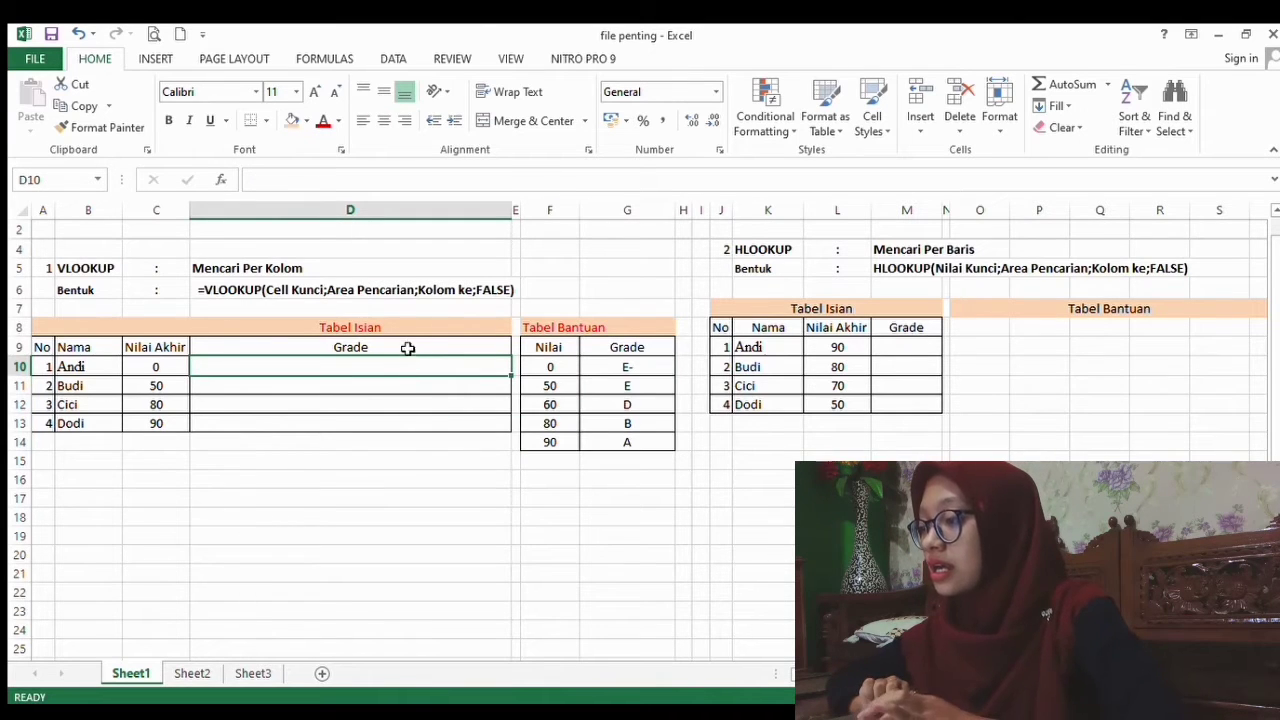
click(541, 352)
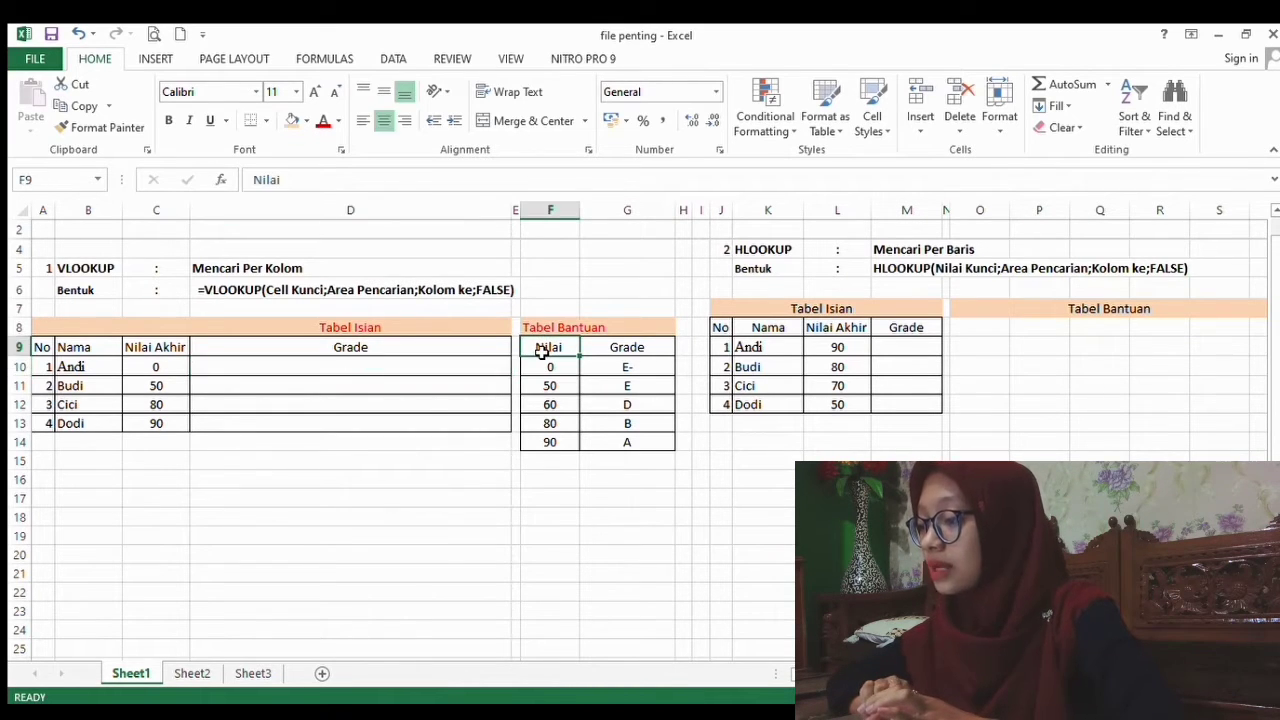
click(630, 348)
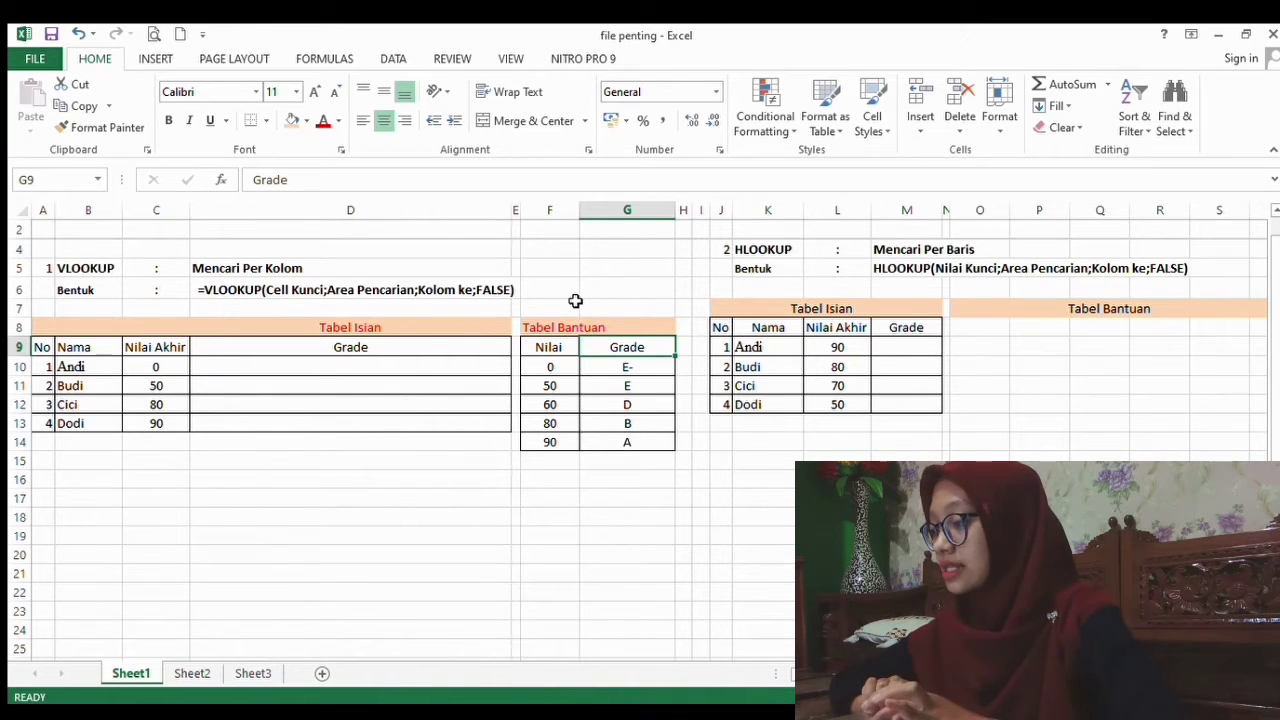
- Enter =VLOOKUP(C10;F10:G14;2;FALSE) in D10 to look up the first row's grade from its Nilai Akhir
click(372, 373)
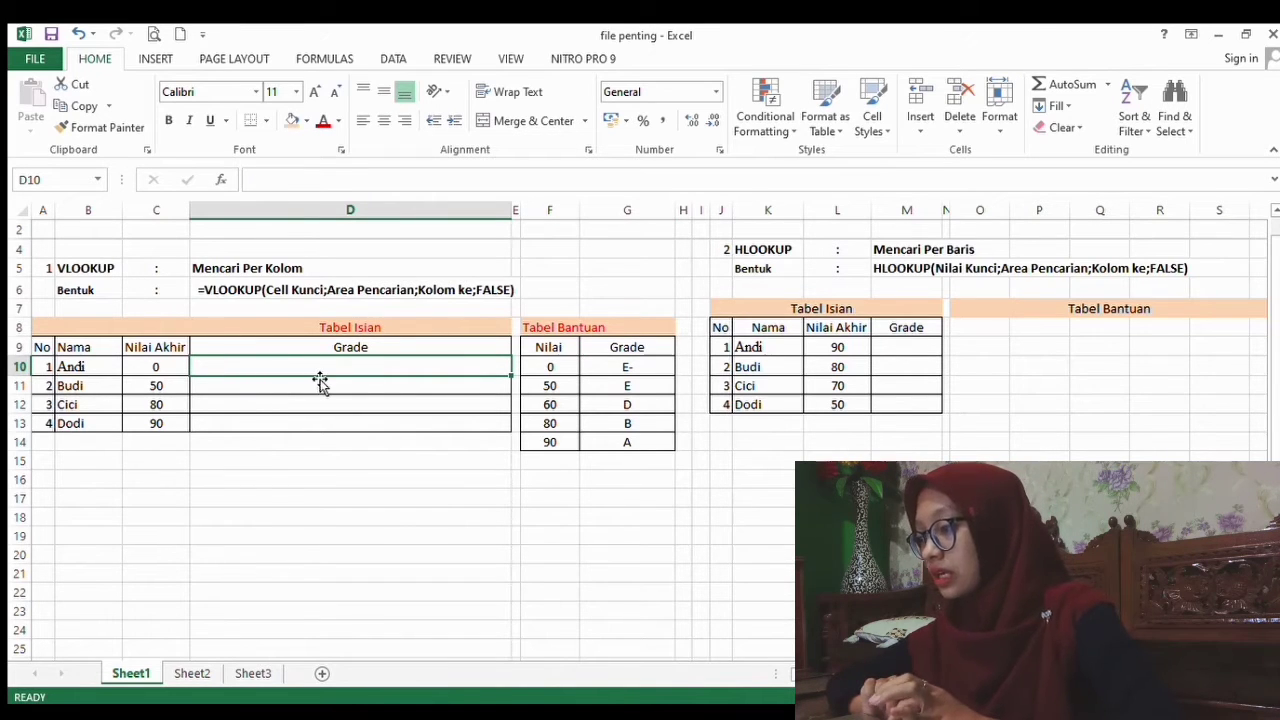
text(=)
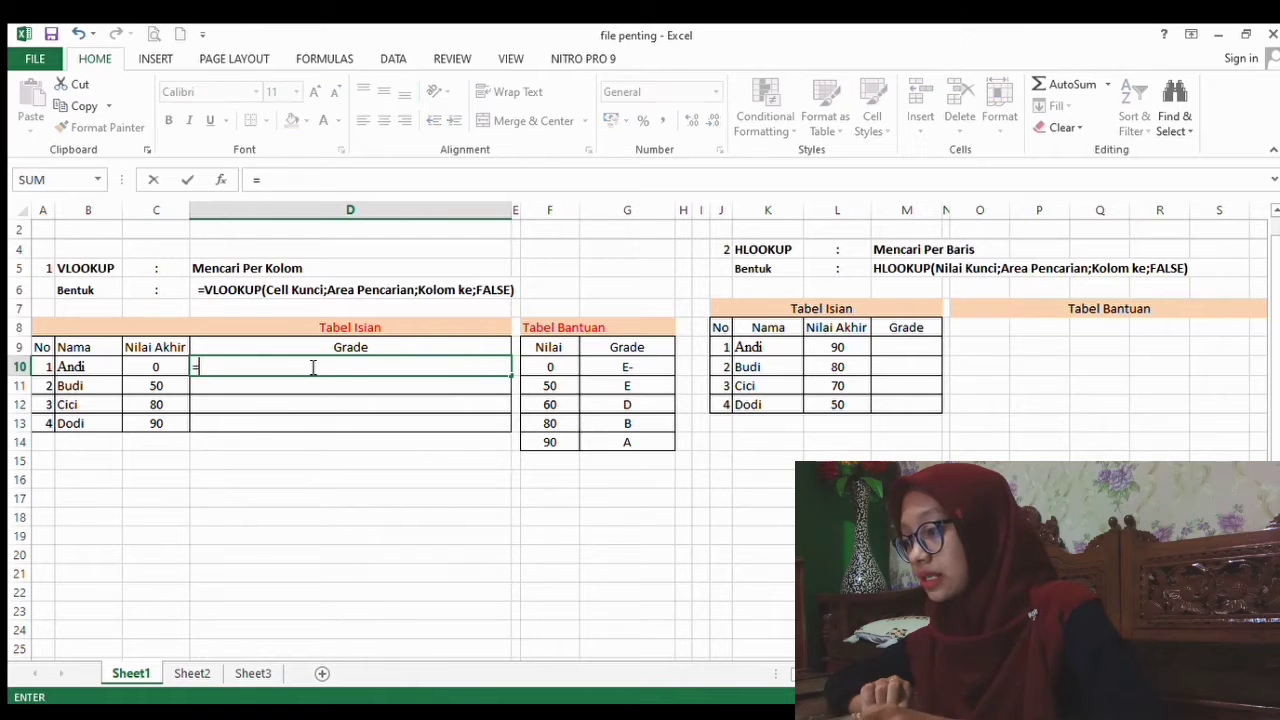
text(vlook)
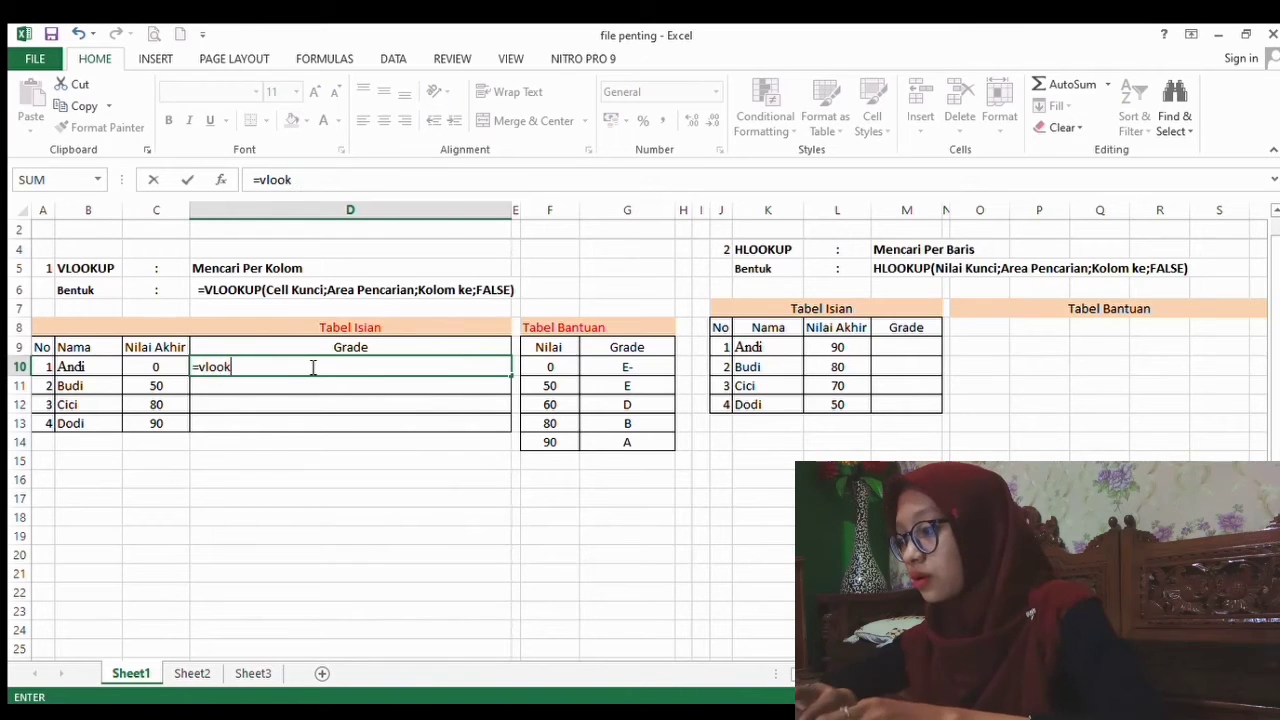
text(up)
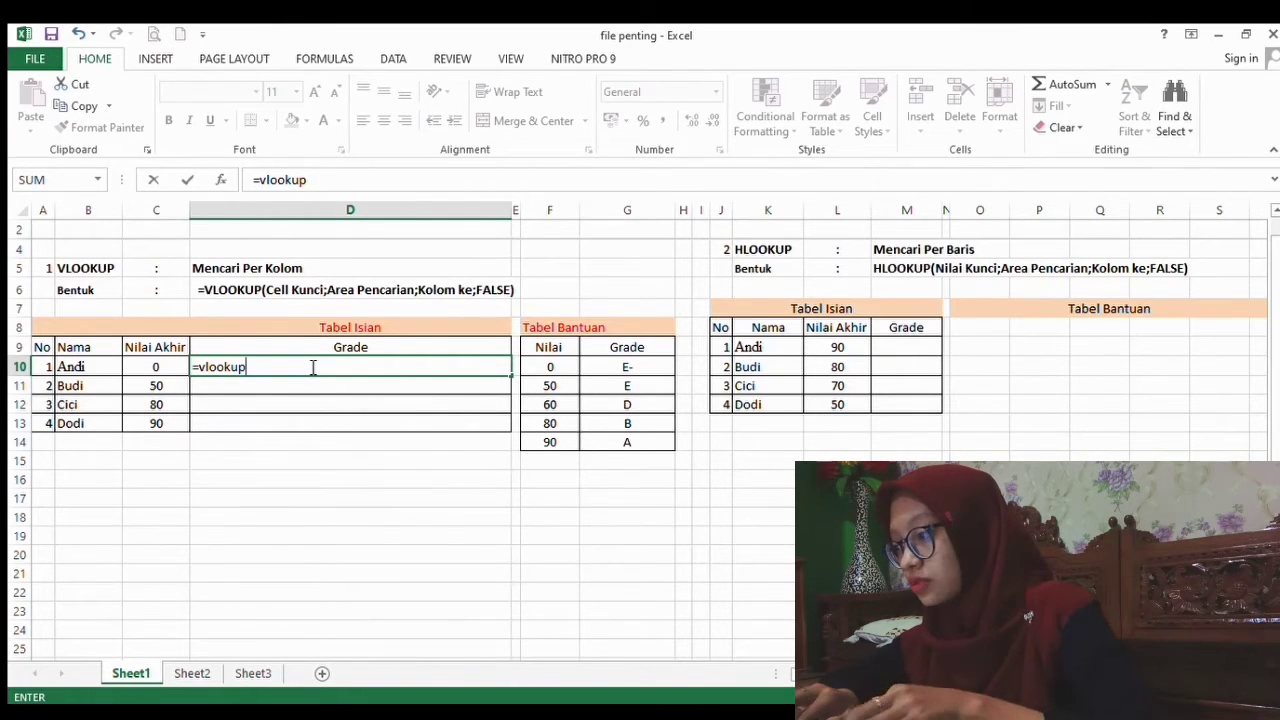
text(()
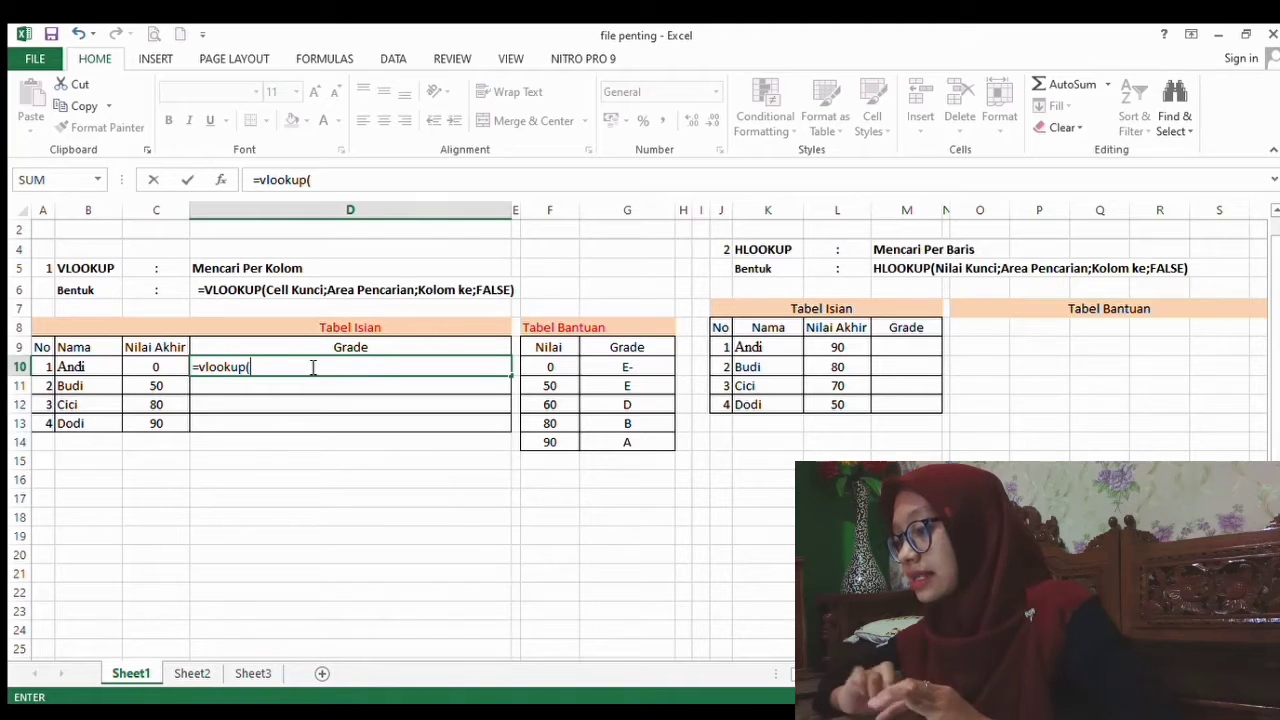
click(153, 367)
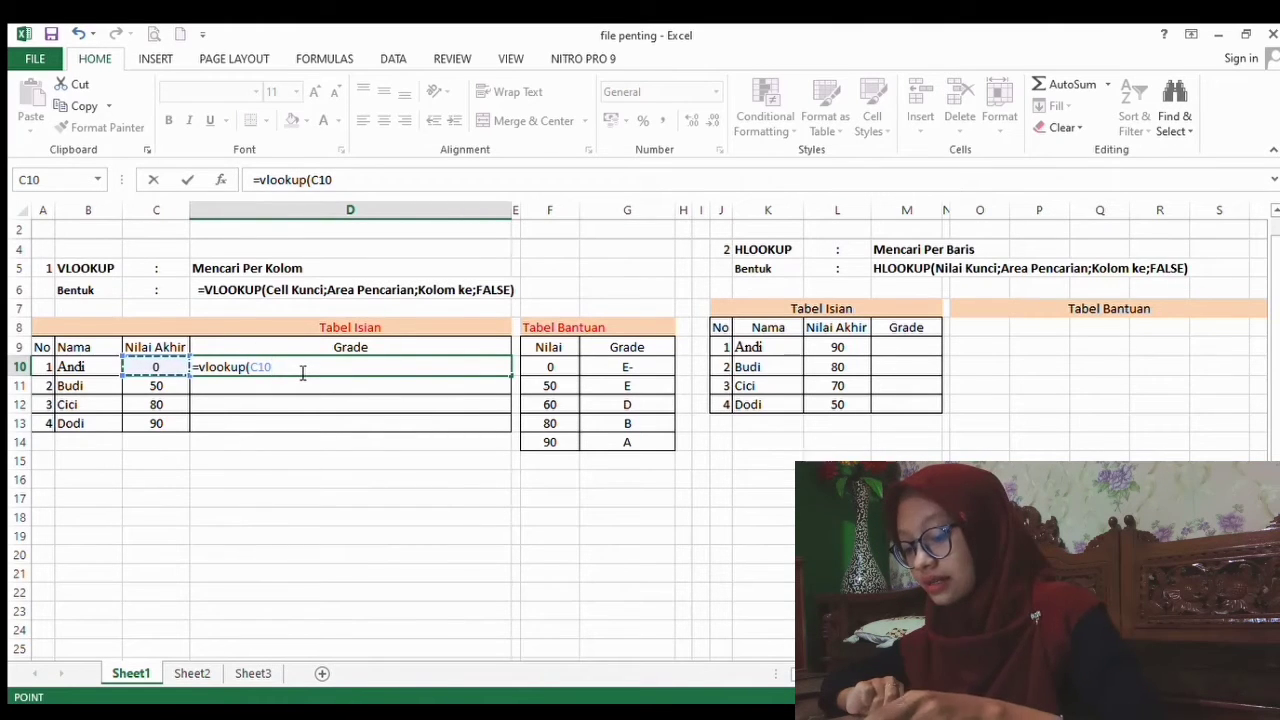
text(;)
drag(568, 369, 600, 371)
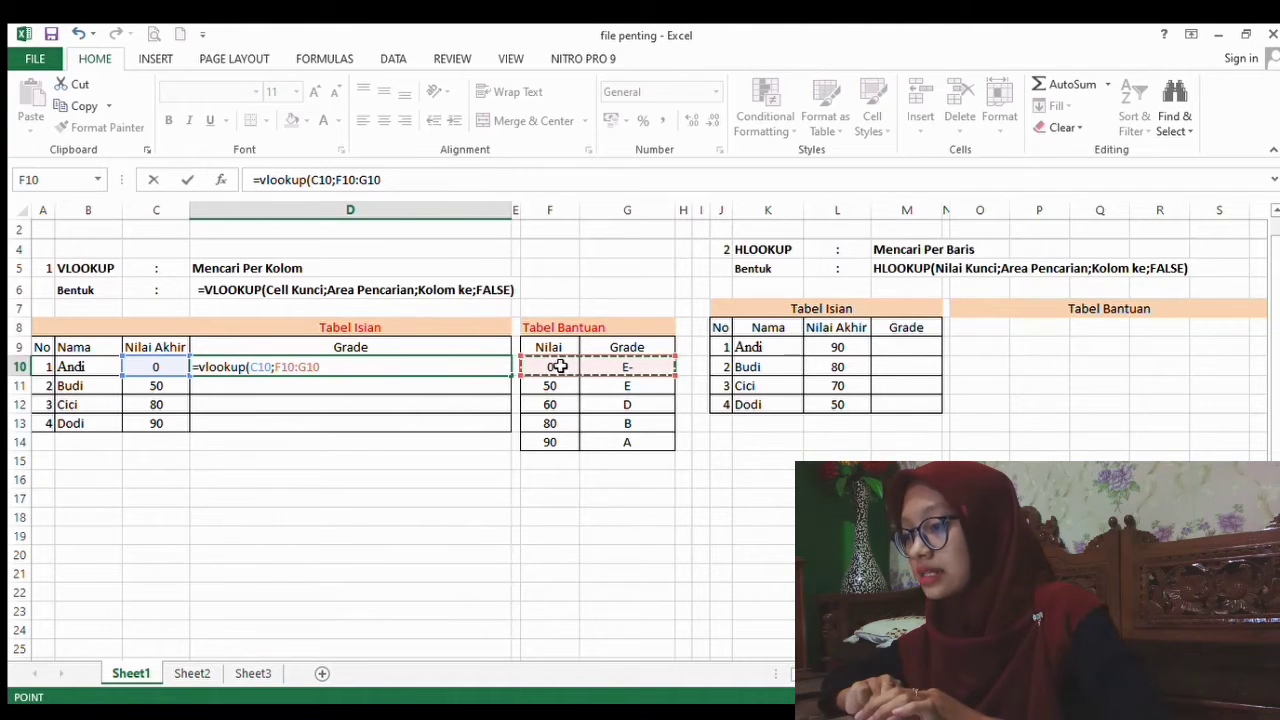
drag(549, 371, 612, 441)
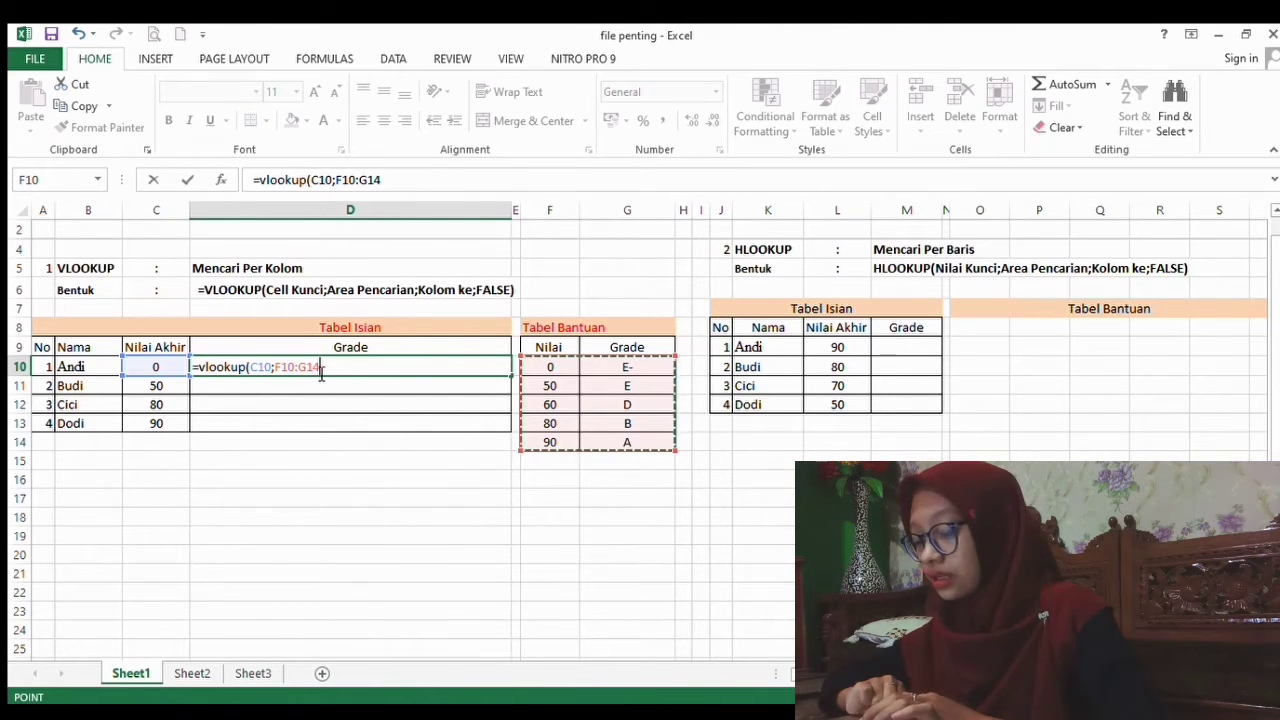
text(;)
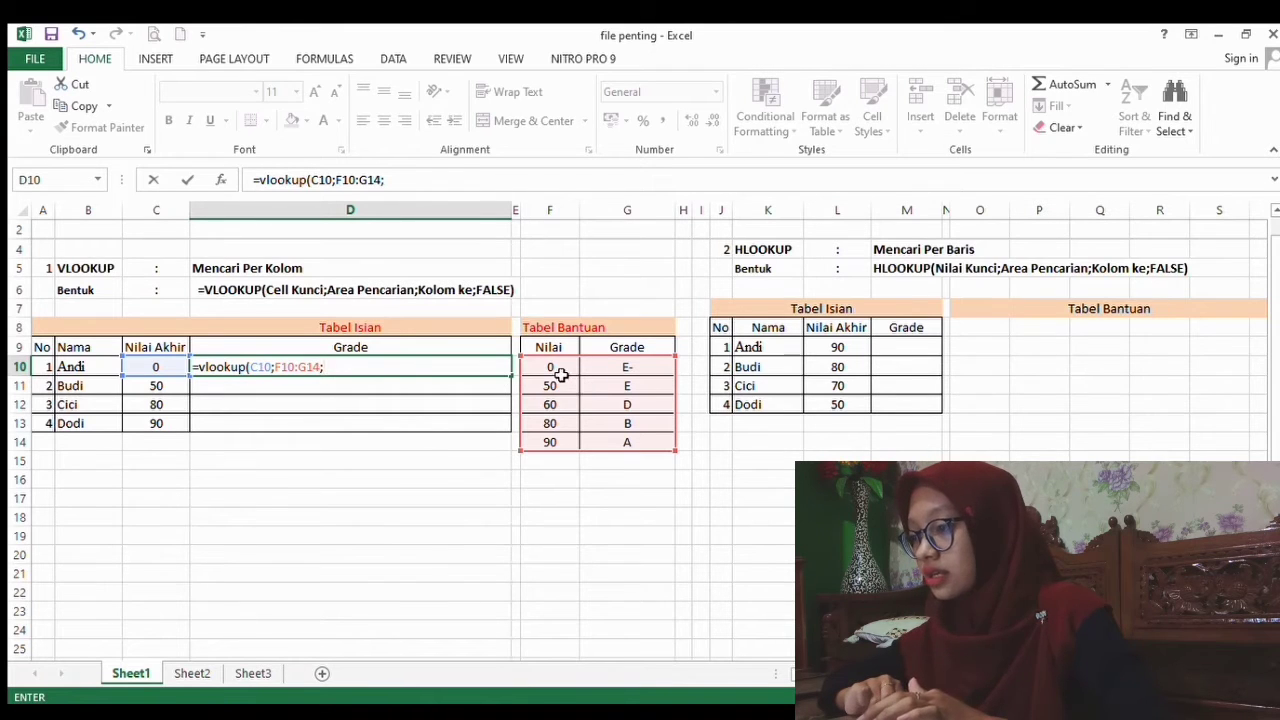
text(2)
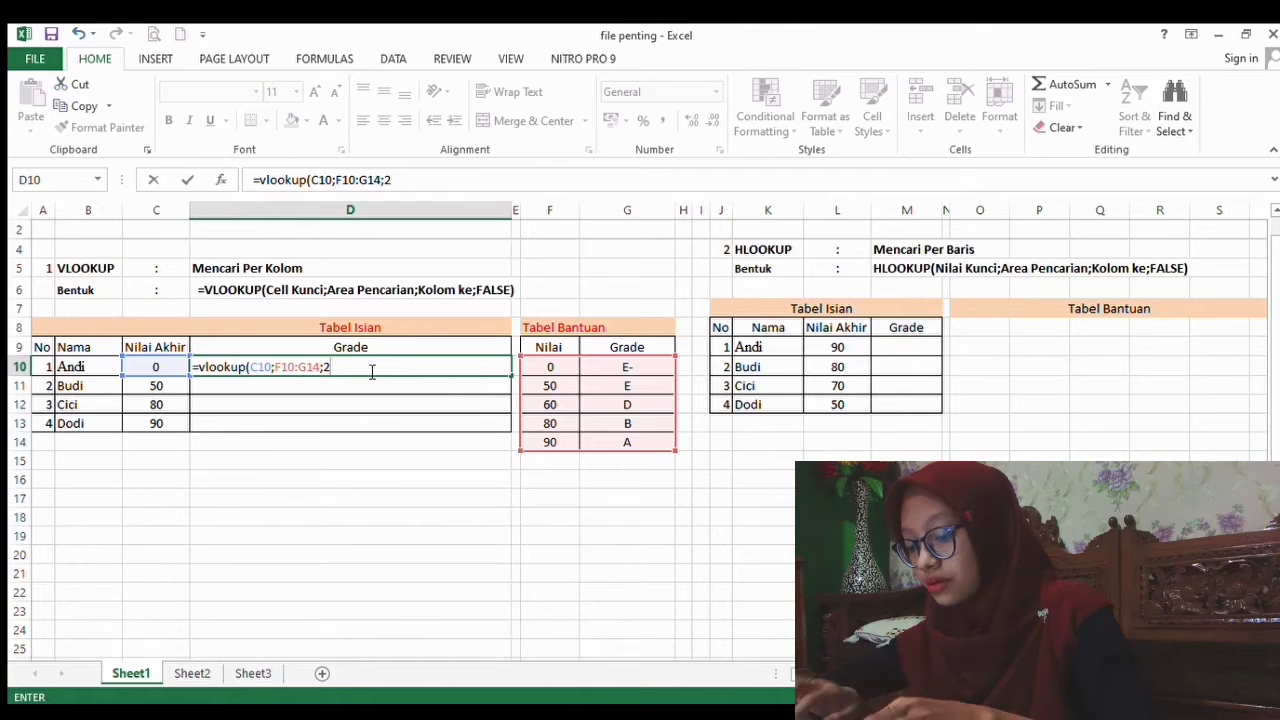
text(;fals)
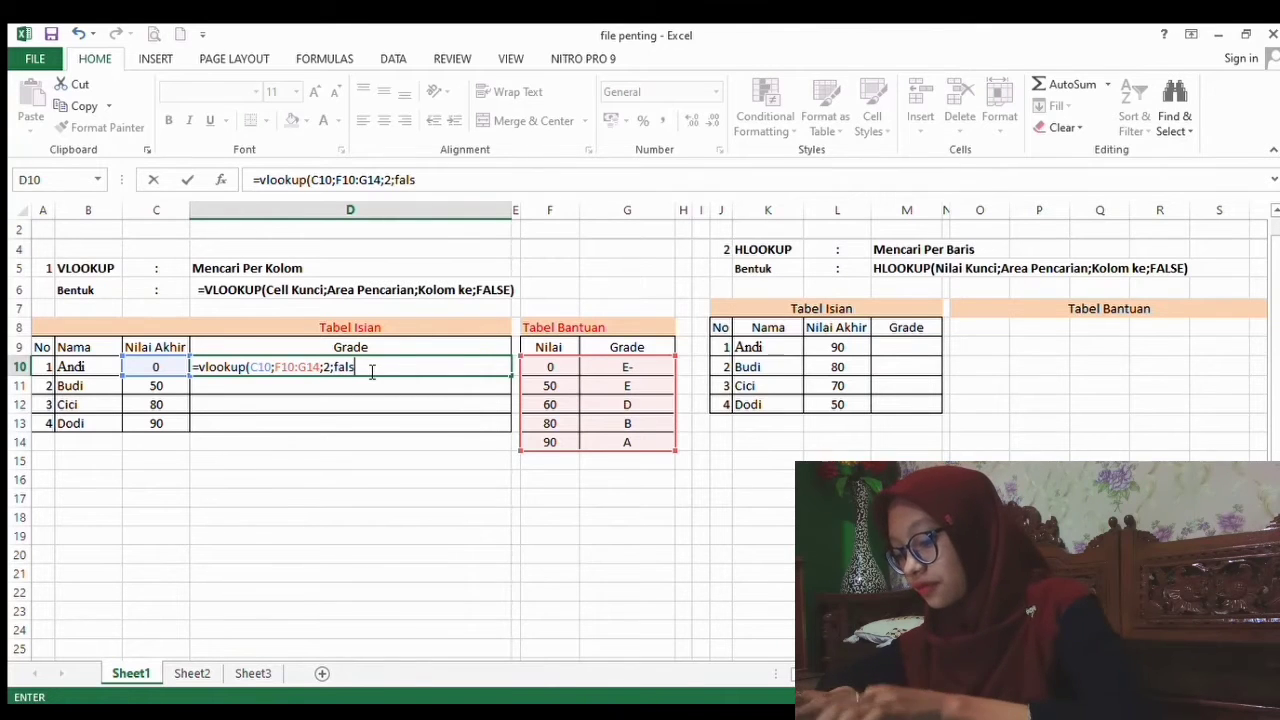
text(e))
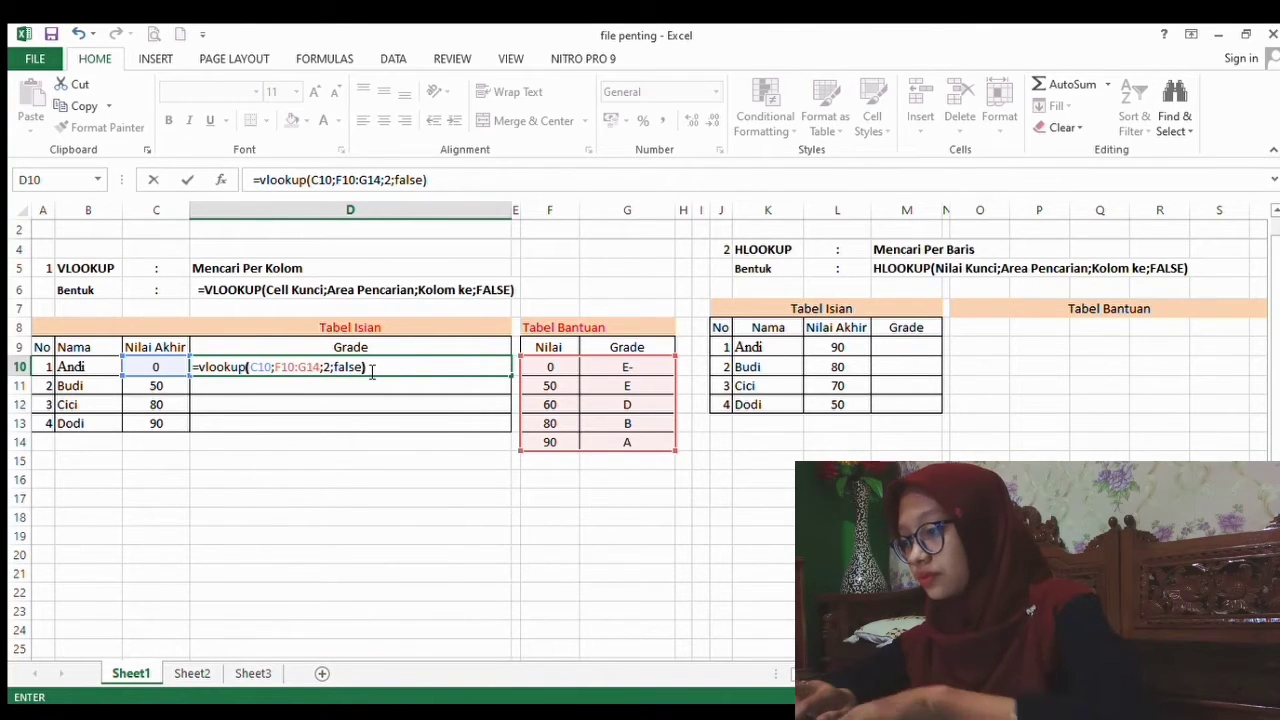
key(Return)
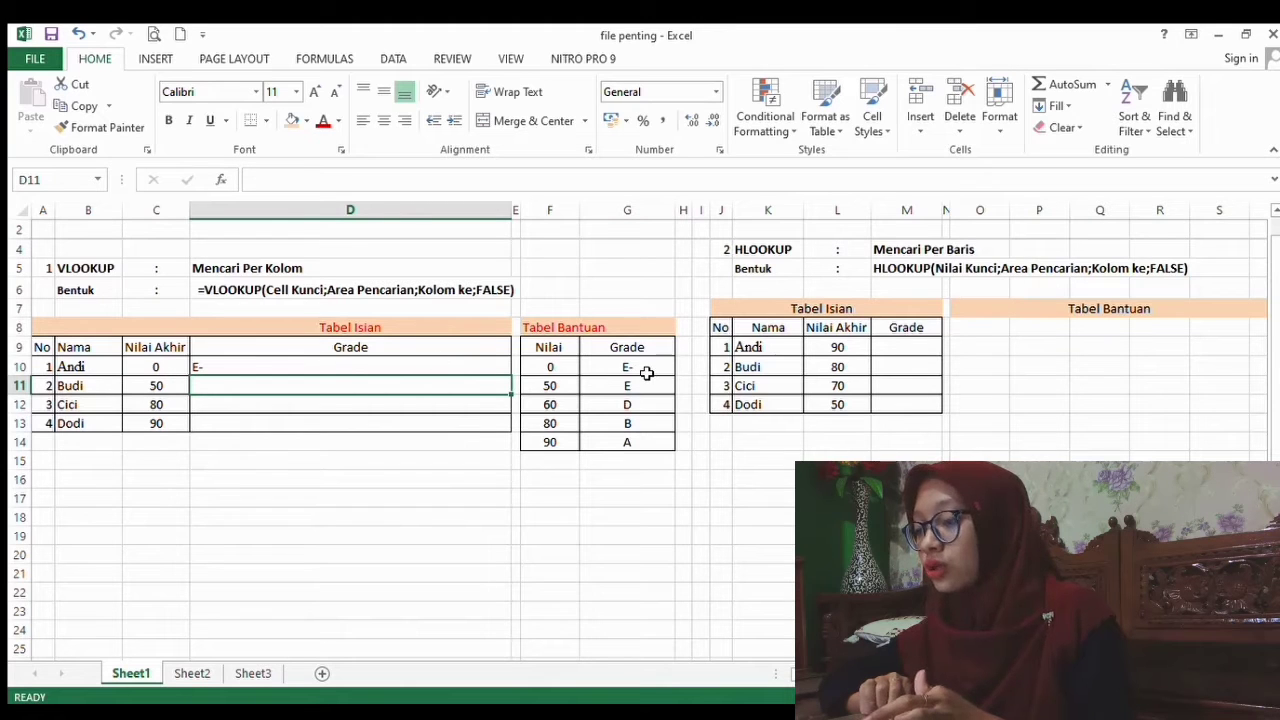
- Fill the VLOOKUP formula from D10 down through D13 to complete the Grade column
click(474, 366)
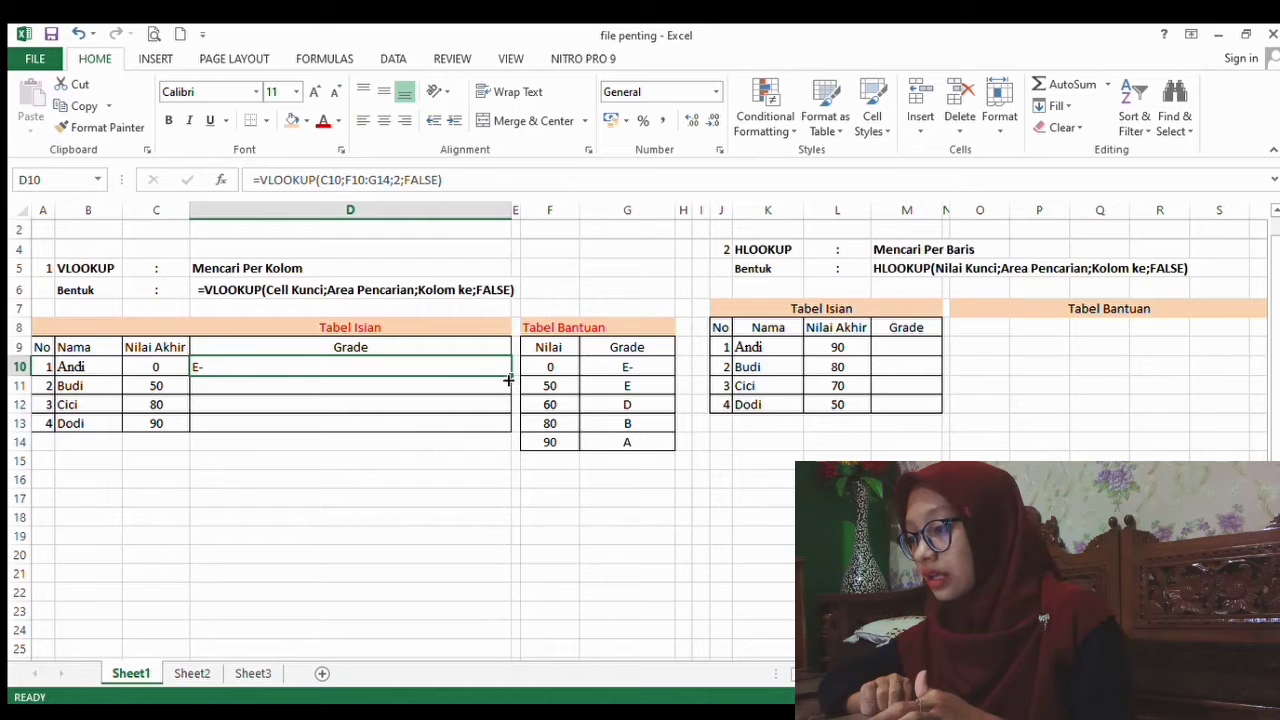
drag(508, 378, 505, 395)
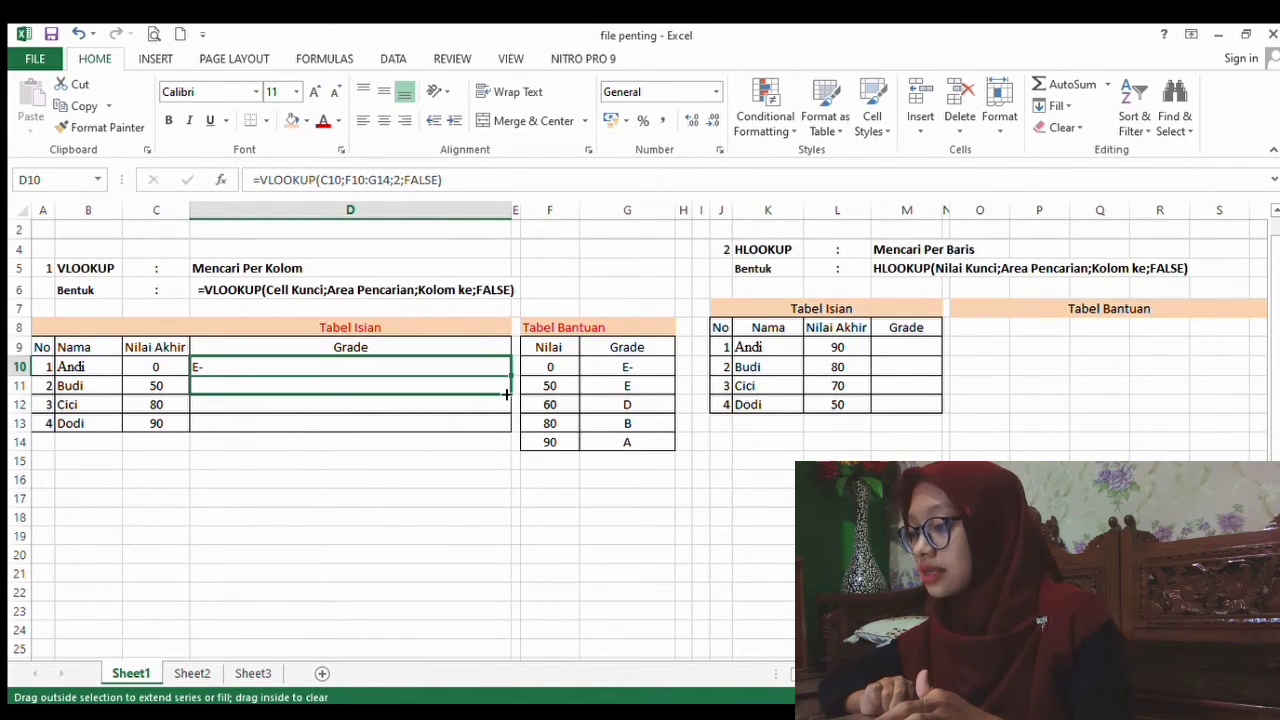
drag(507, 405, 507, 431)
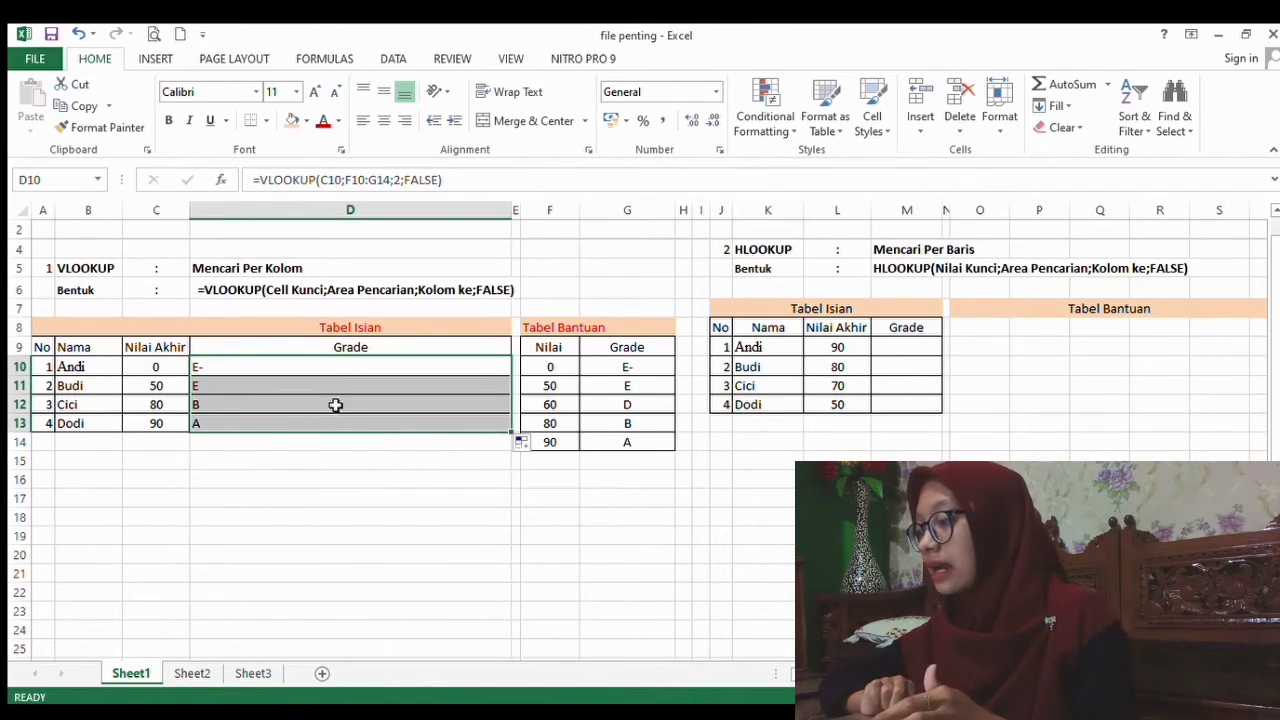
click(318, 368)
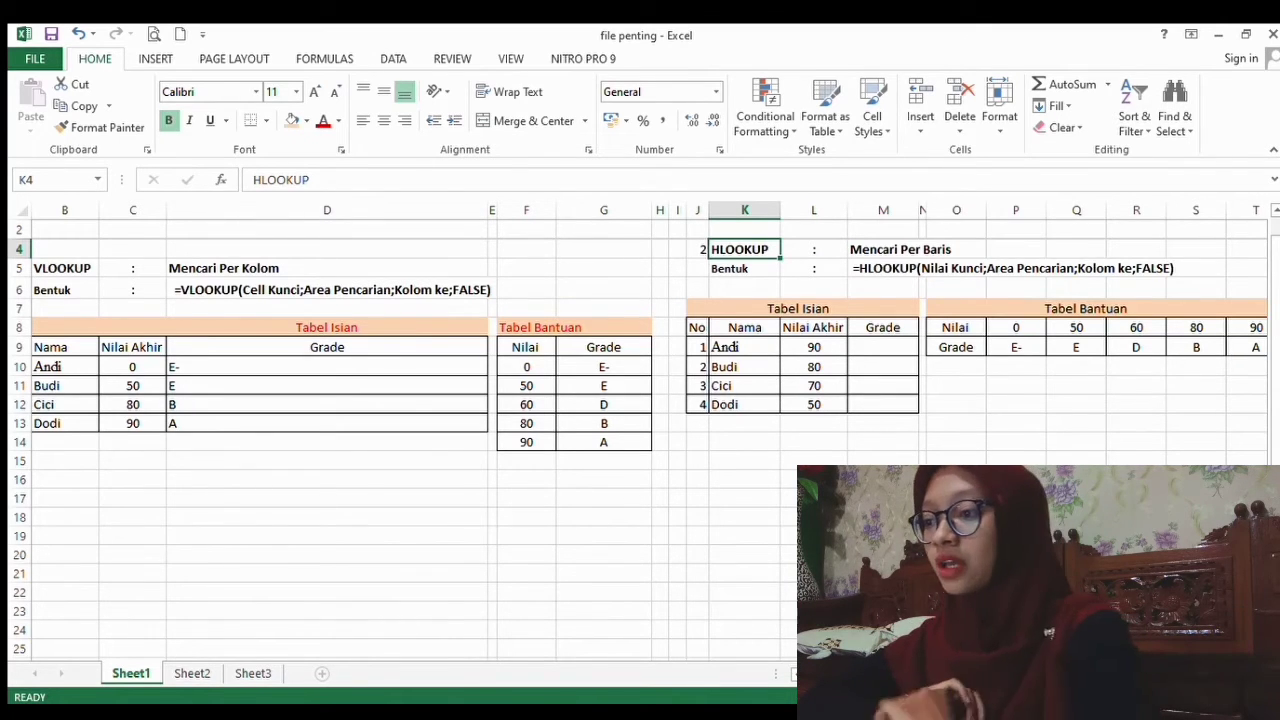
click(743, 267)
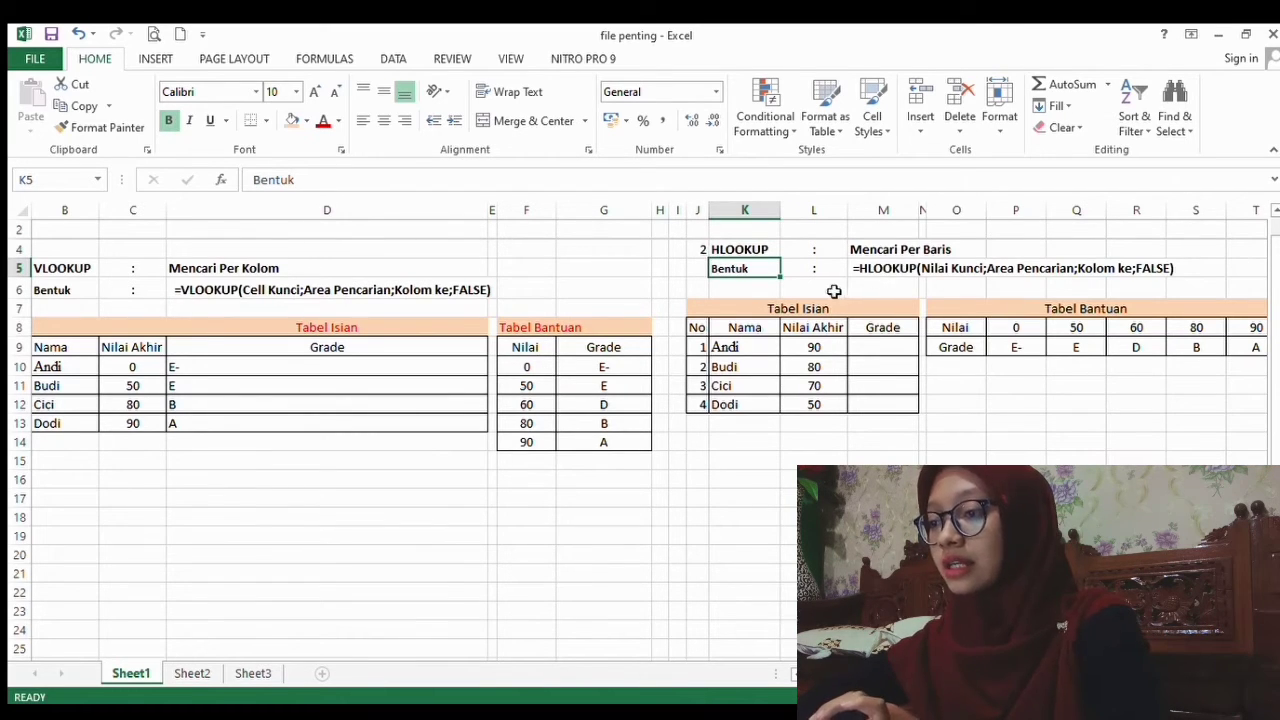
click(896, 270)
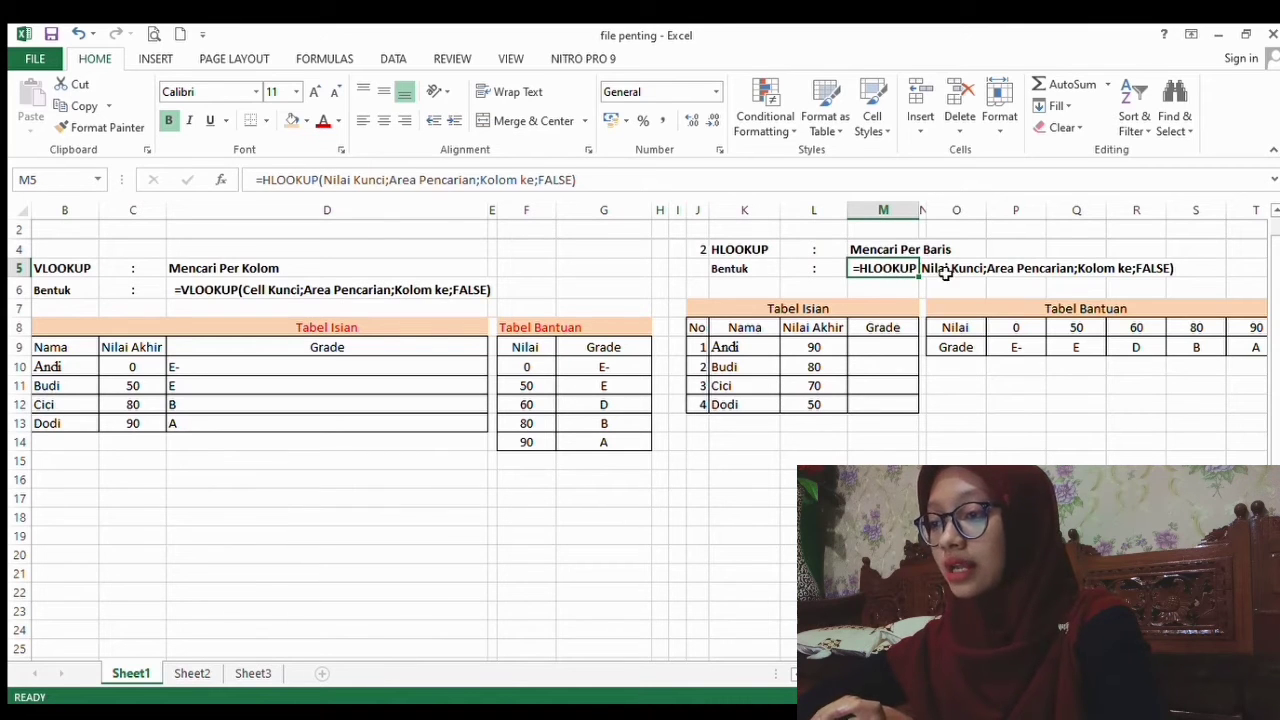
click(958, 392)
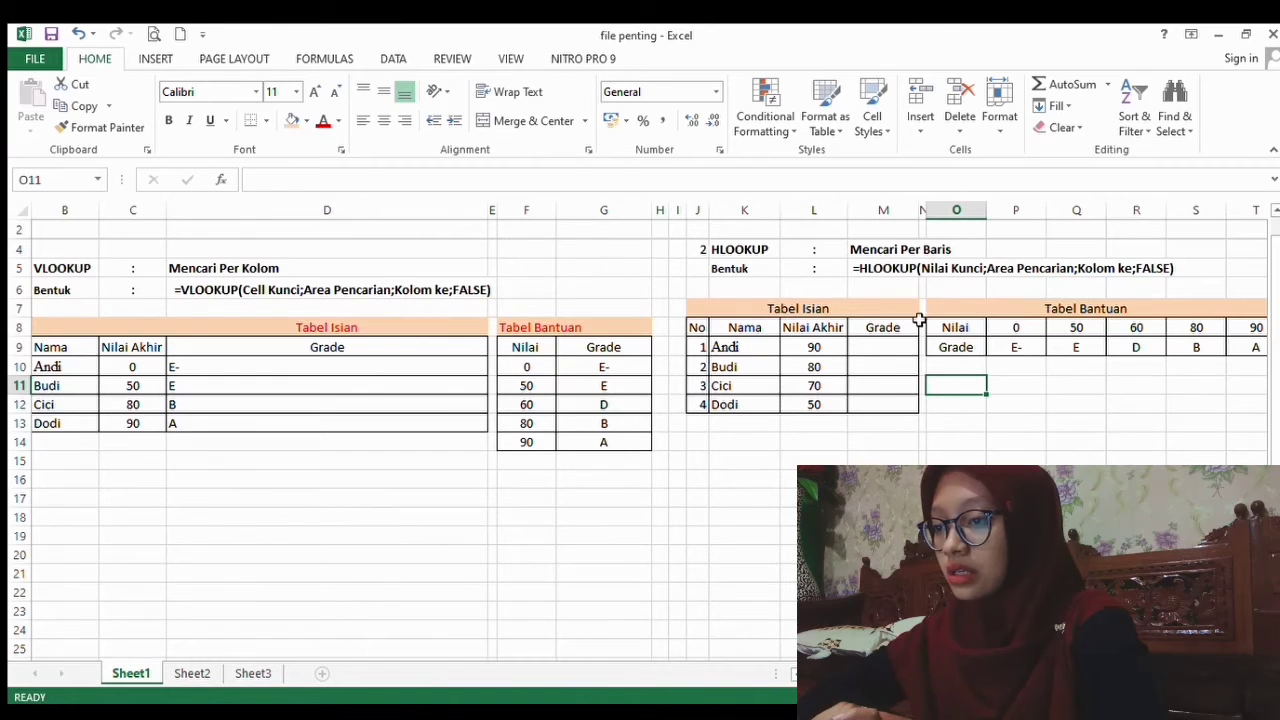
- Enter =HLOOKUP(L9;O8:T9;2;FALSE) in M9 to look up the first row's grade in the horizontal Tabel Bantuan
click(877, 347)
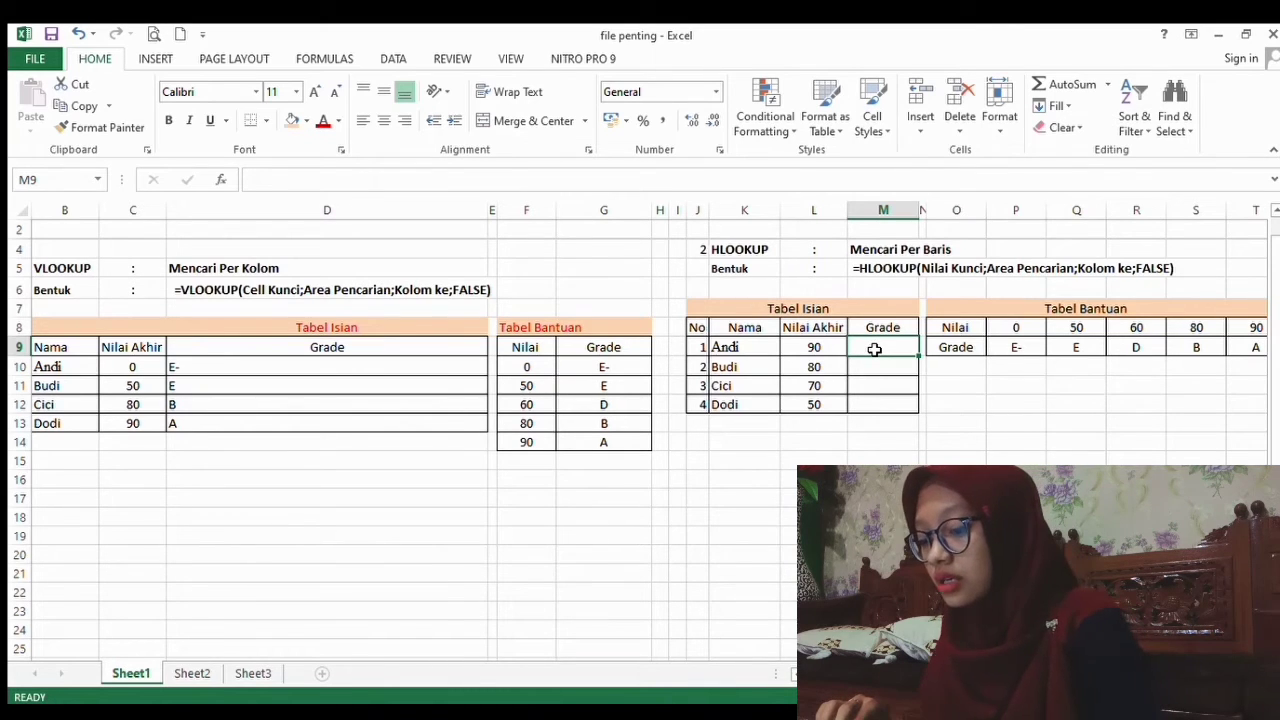
text(=)
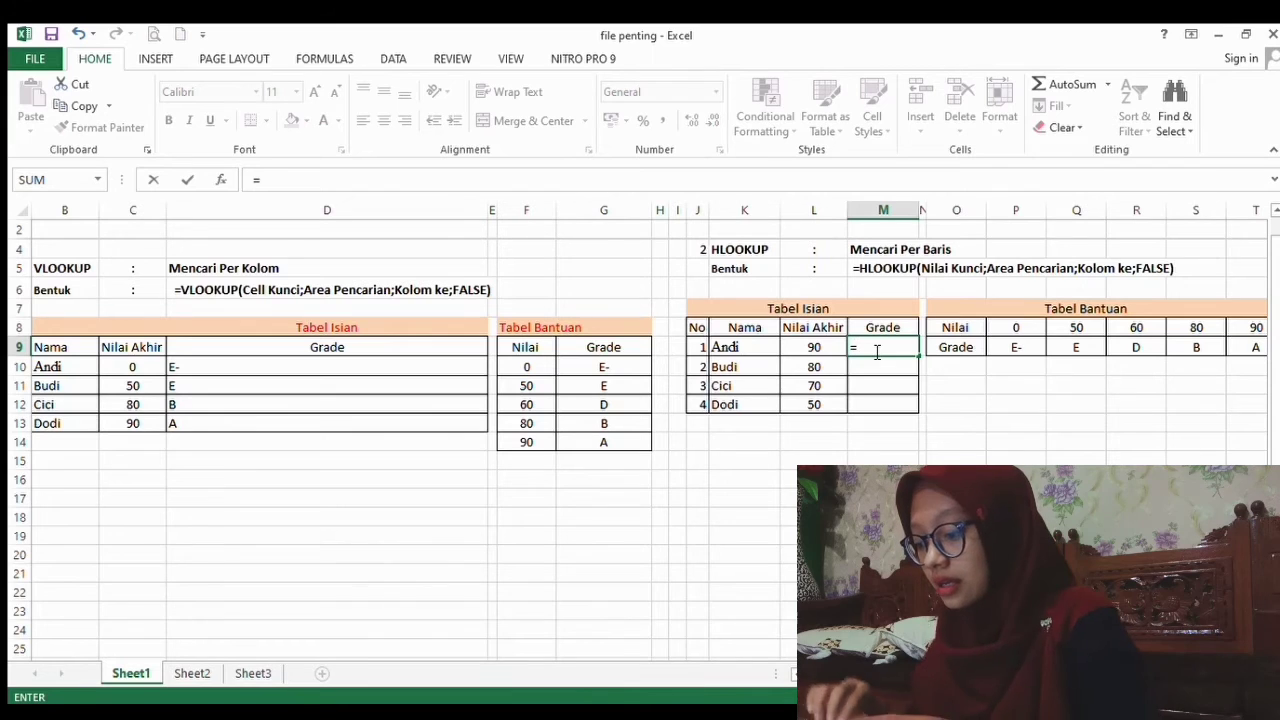
text(hlookup()
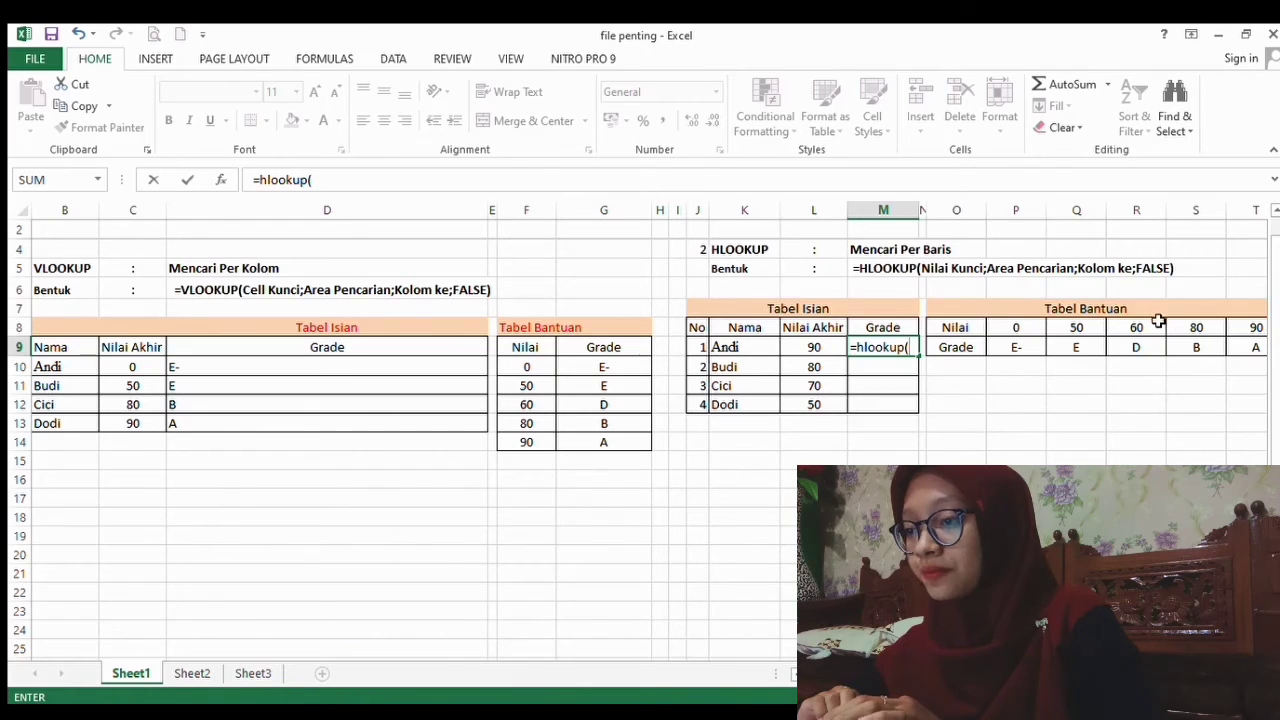
click(803, 351)
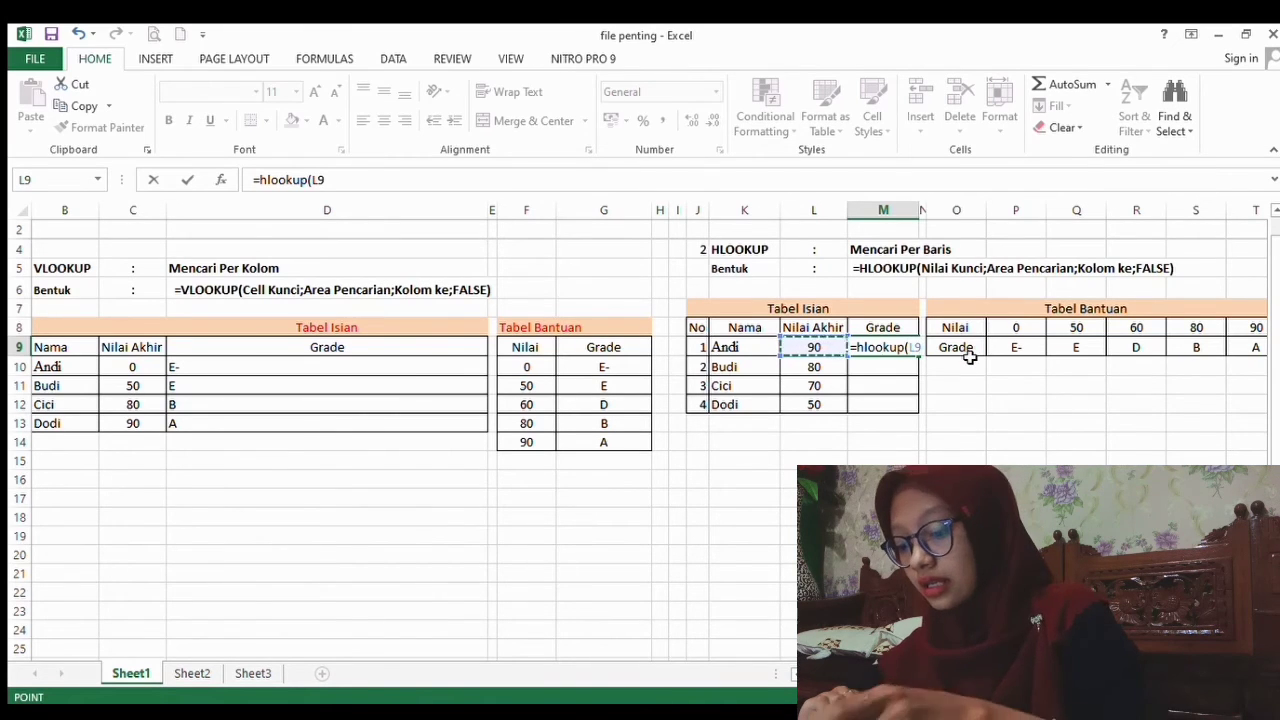
text(;)
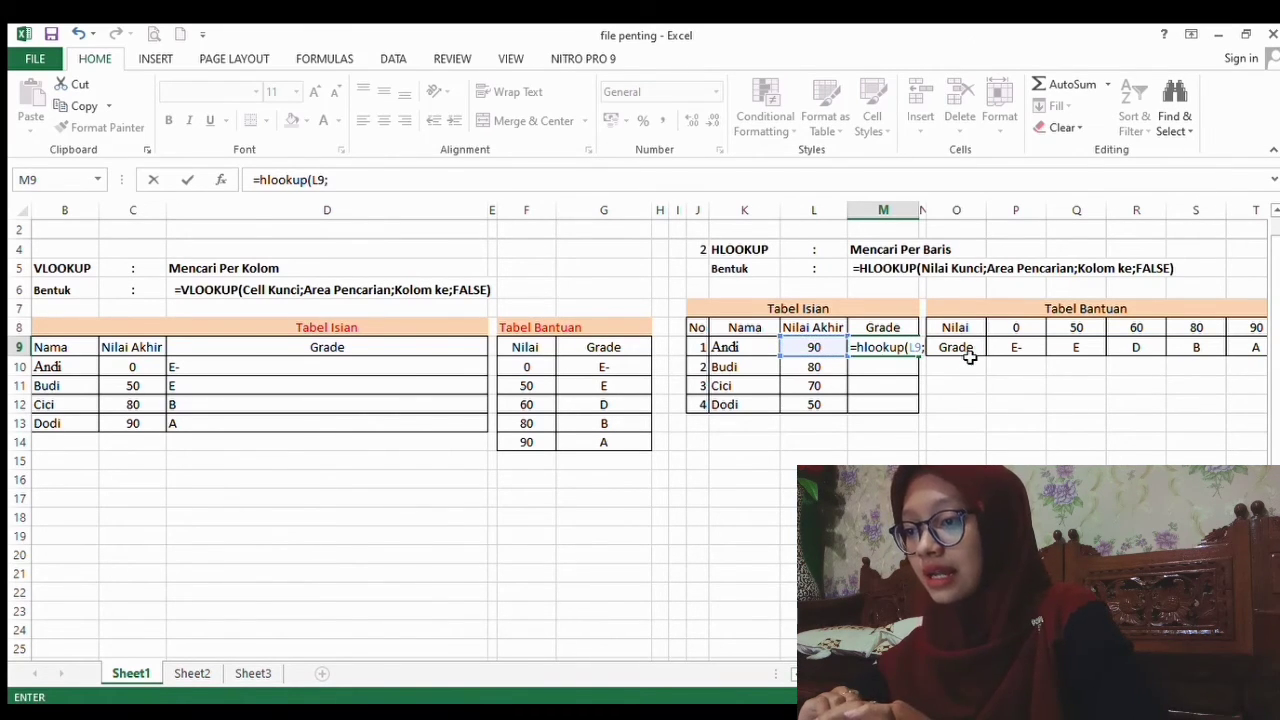
drag(957, 328, 1237, 337)
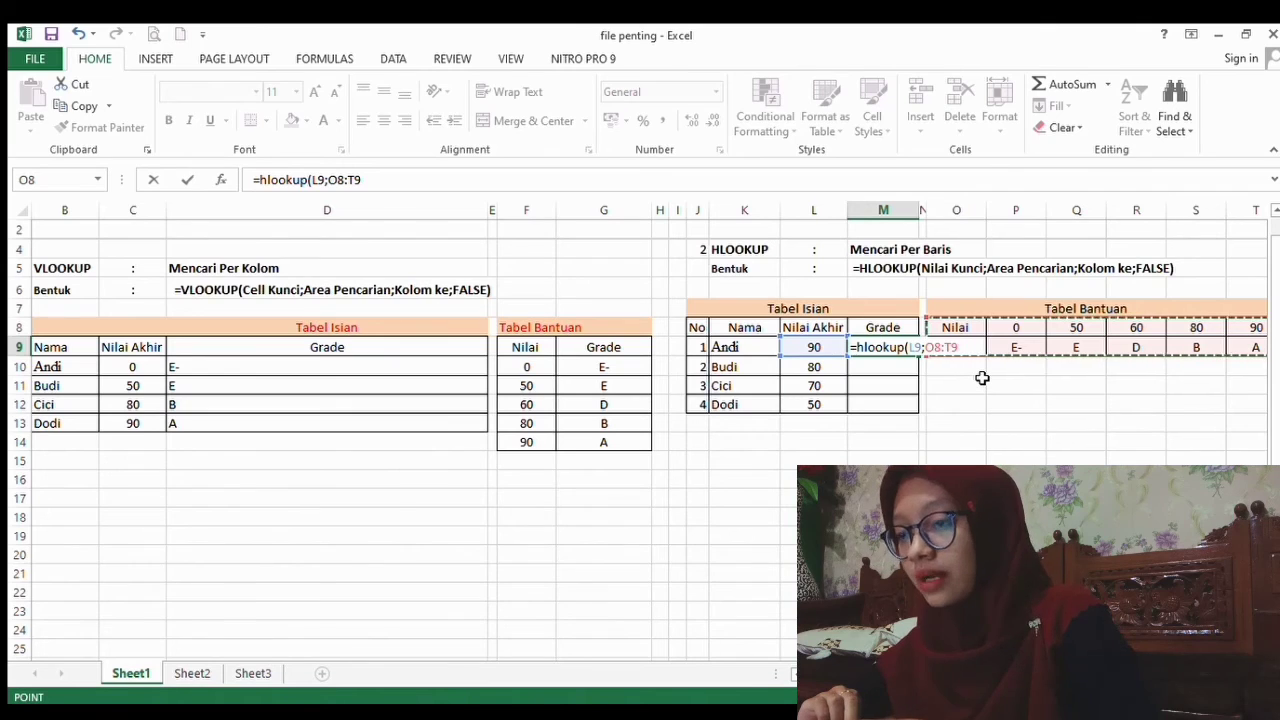
text(;)
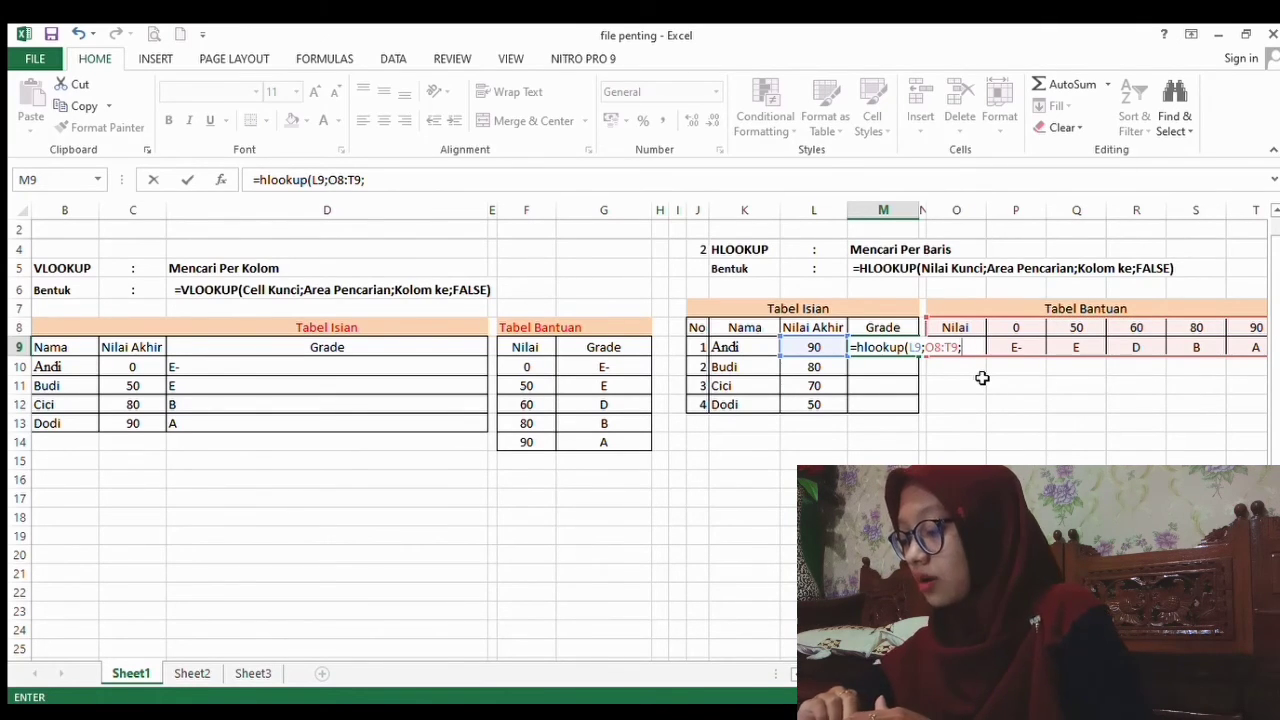
text(2)
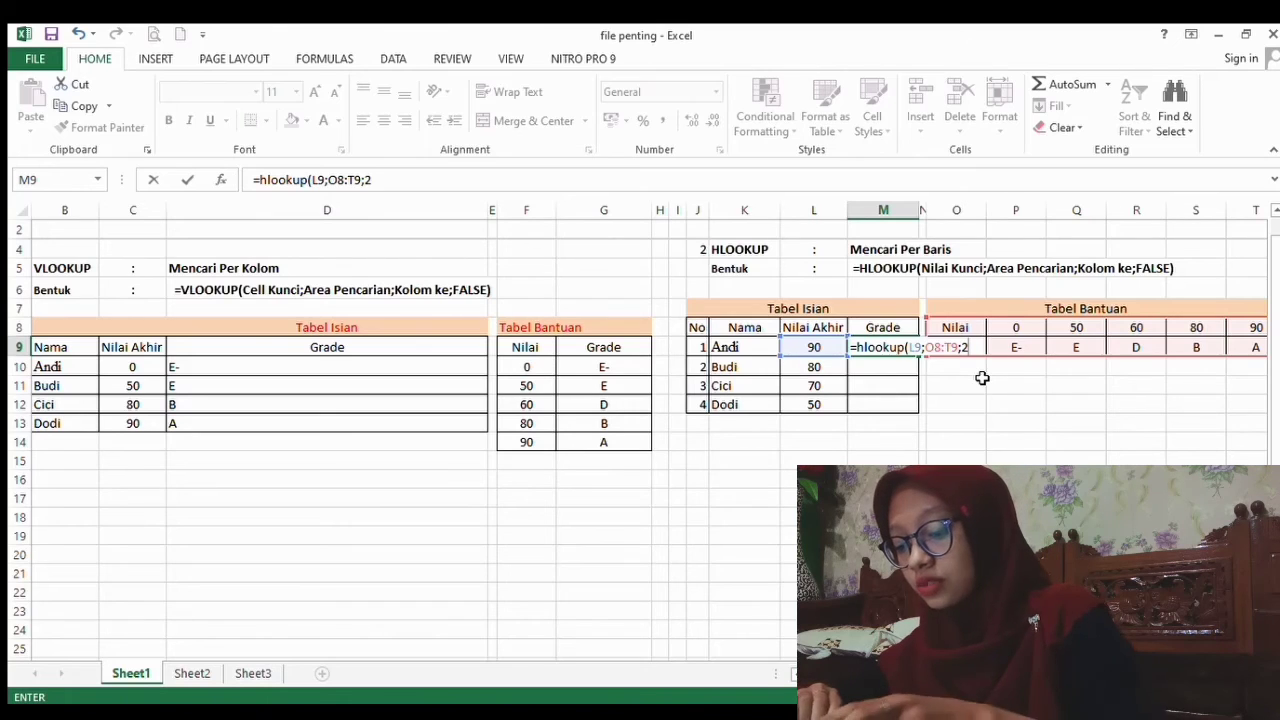
text(;)
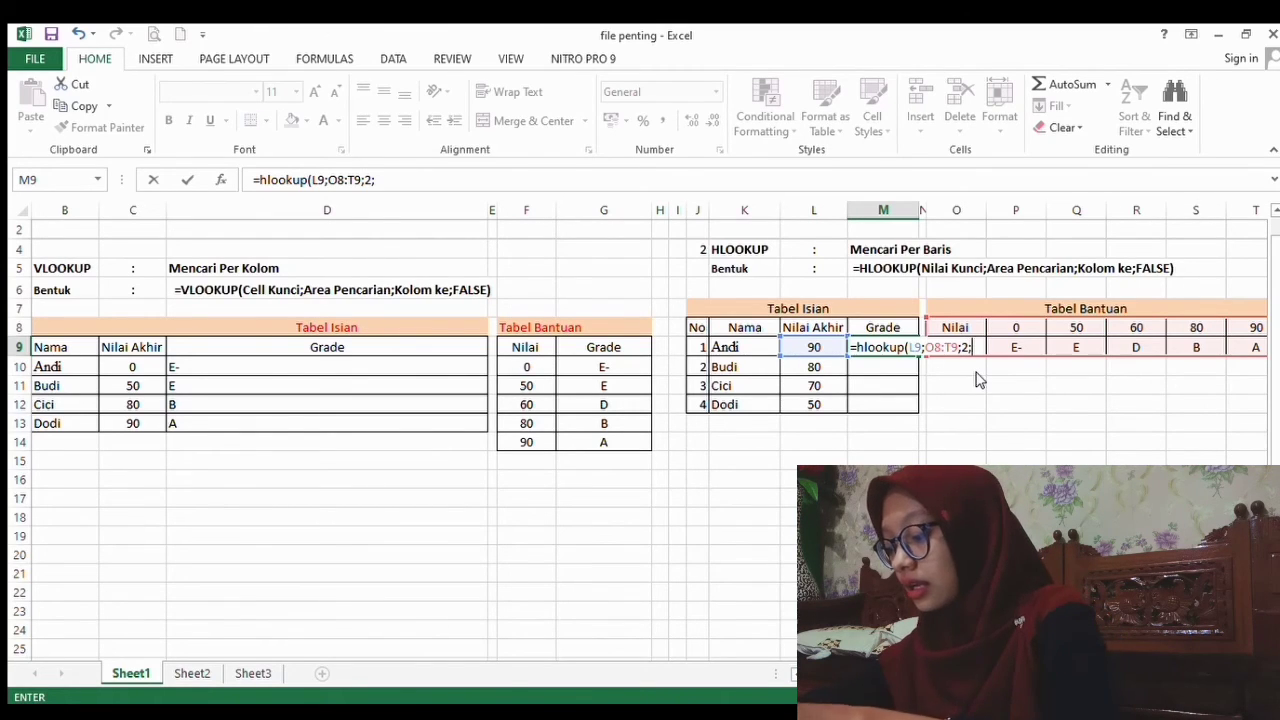
text(false))
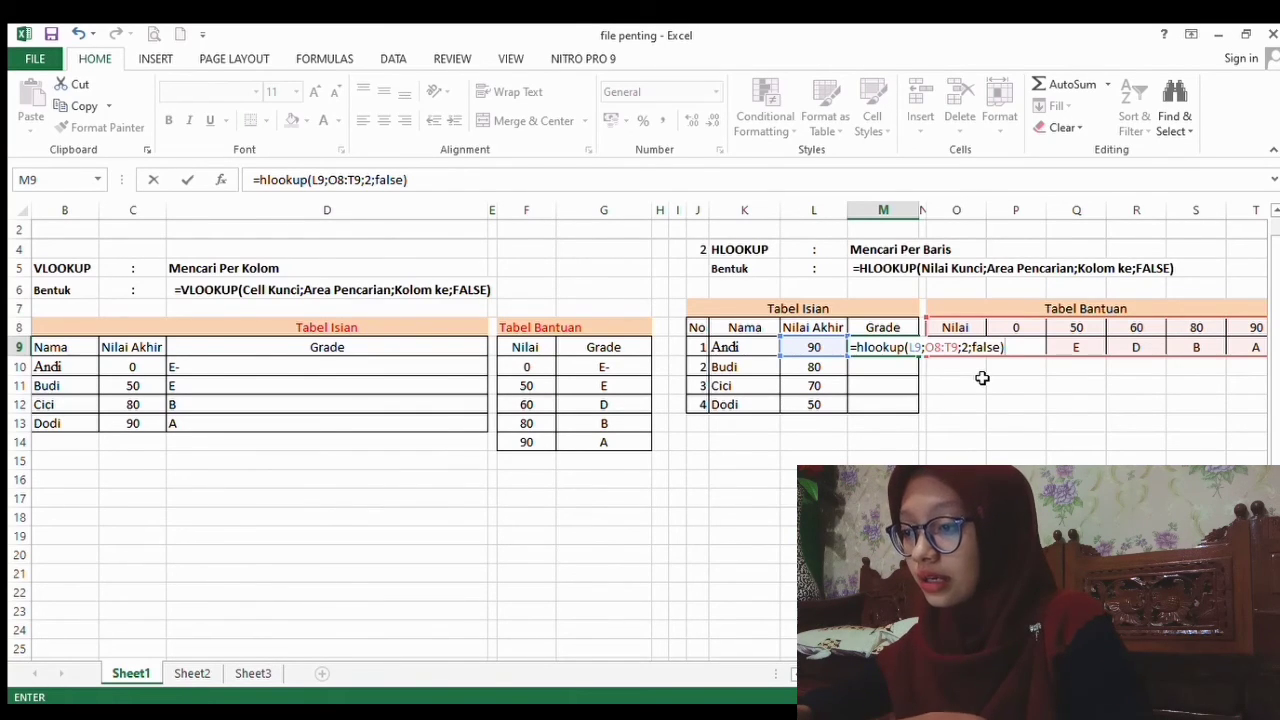
key(Return)
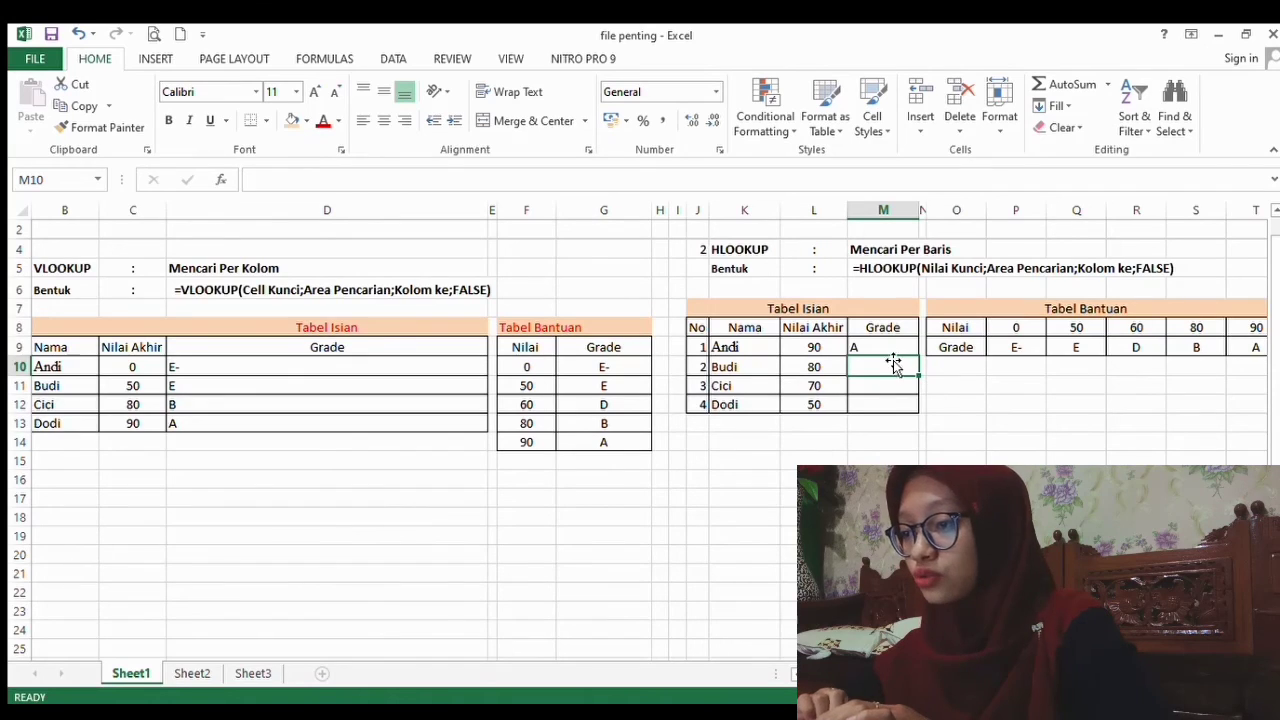